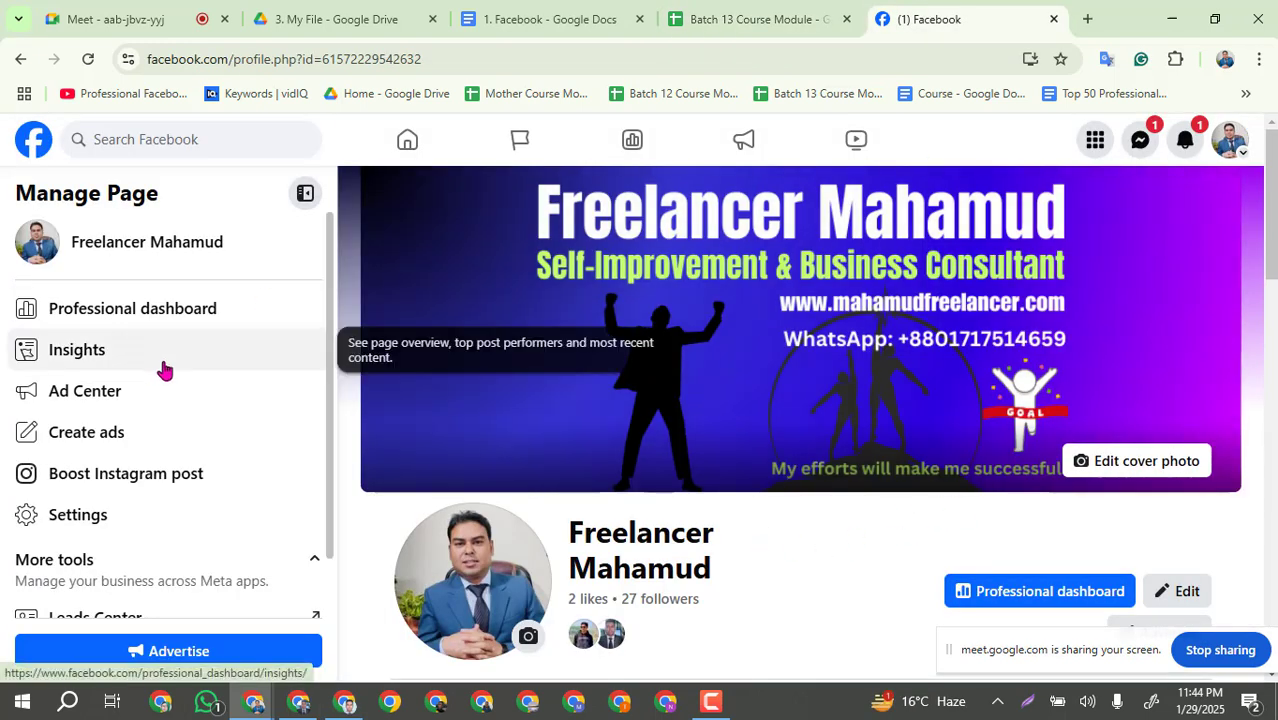
# Step: Open the Page access settings from the Page's professional dashboard
pyautogui.scroll(-1, 788, 434)
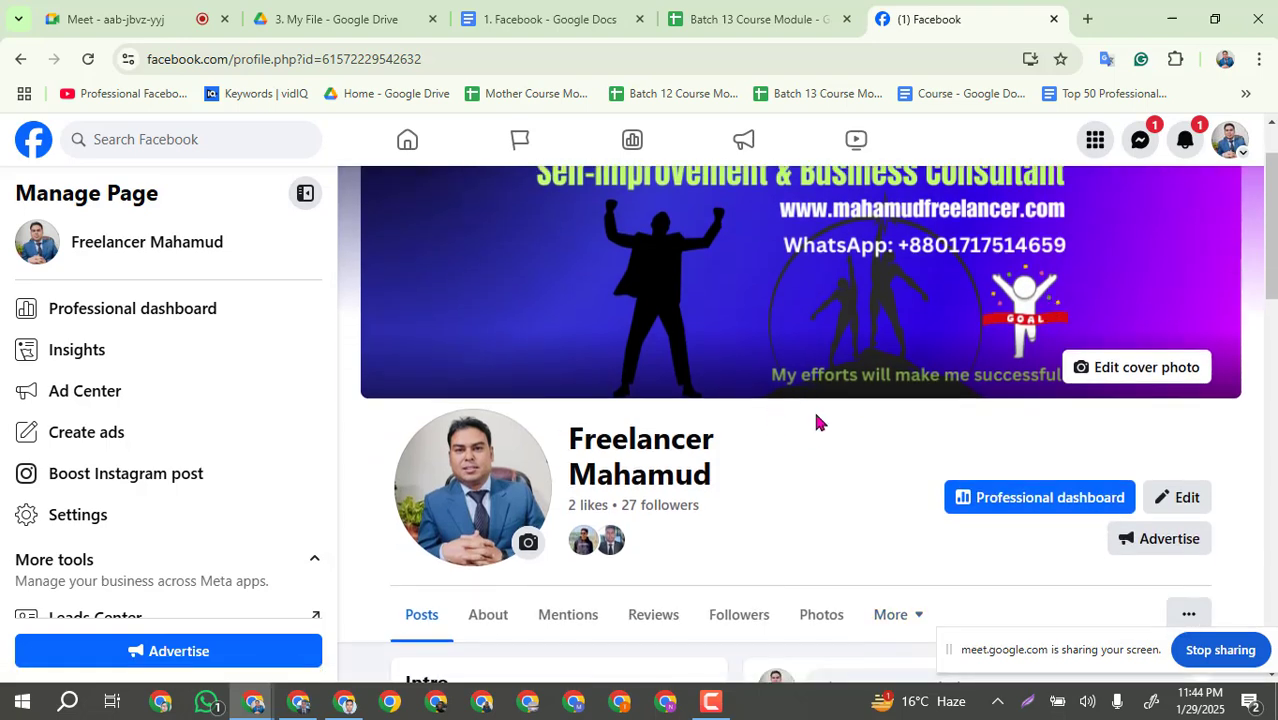
pyautogui.scroll(1, 814, 420)
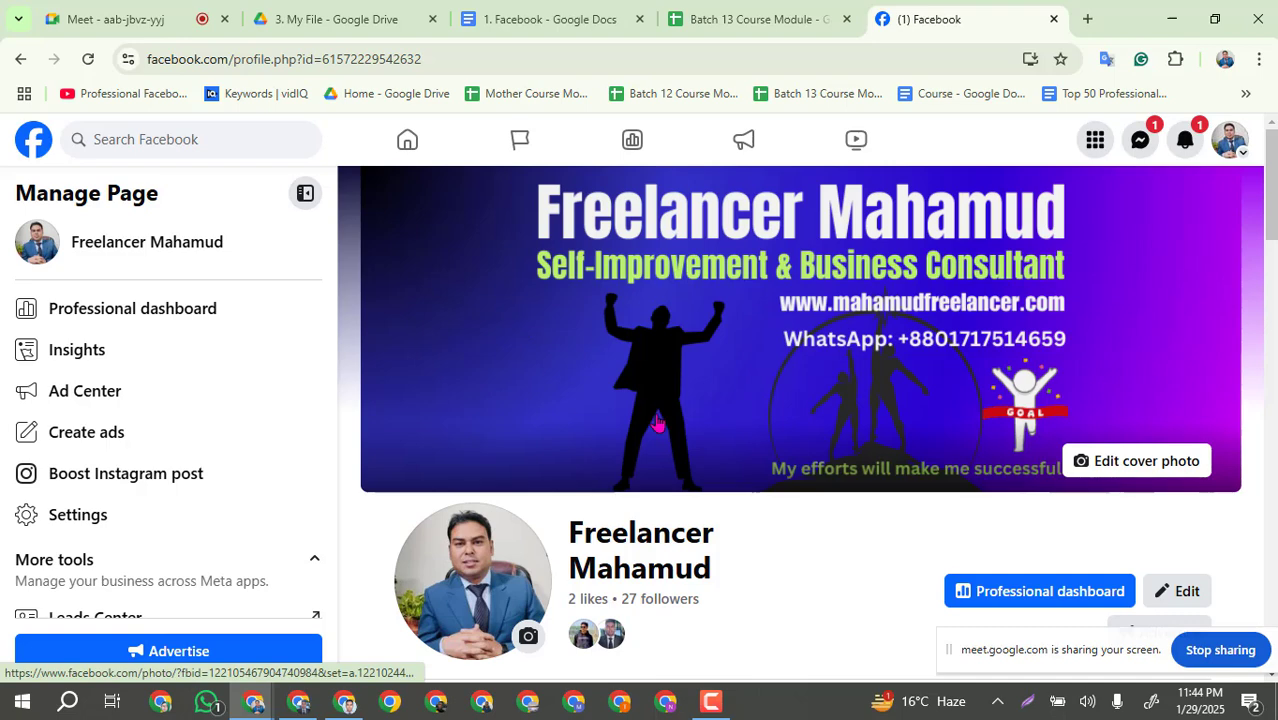
pyautogui.click(981, 593)
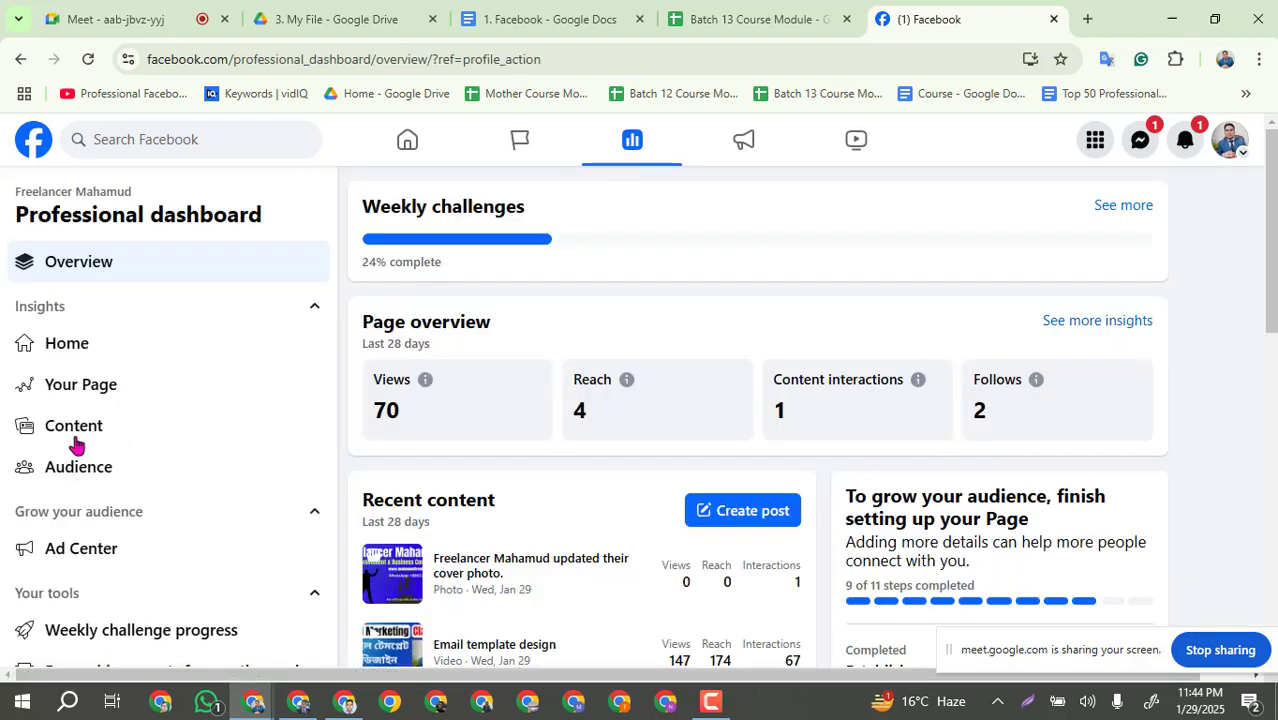
pyautogui.scroll(-2, 71, 451)
pyautogui.scroll(-2, 71, 451)
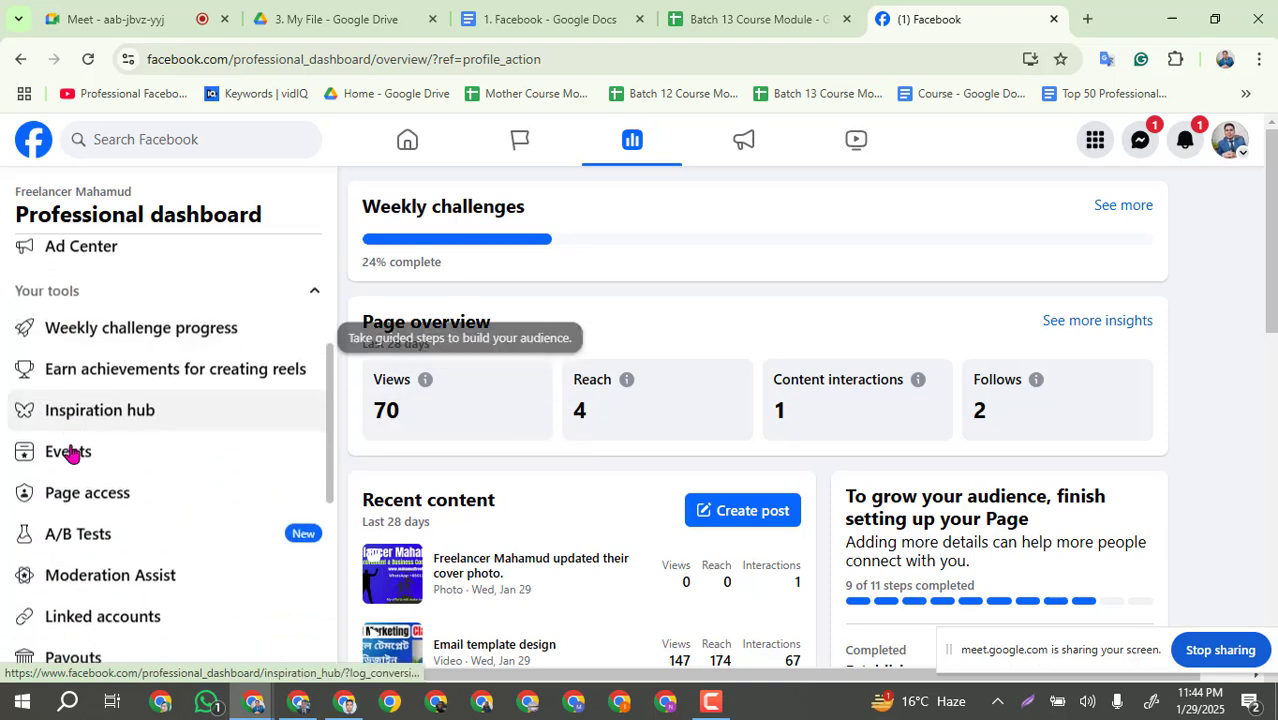
pyautogui.click(82, 428)
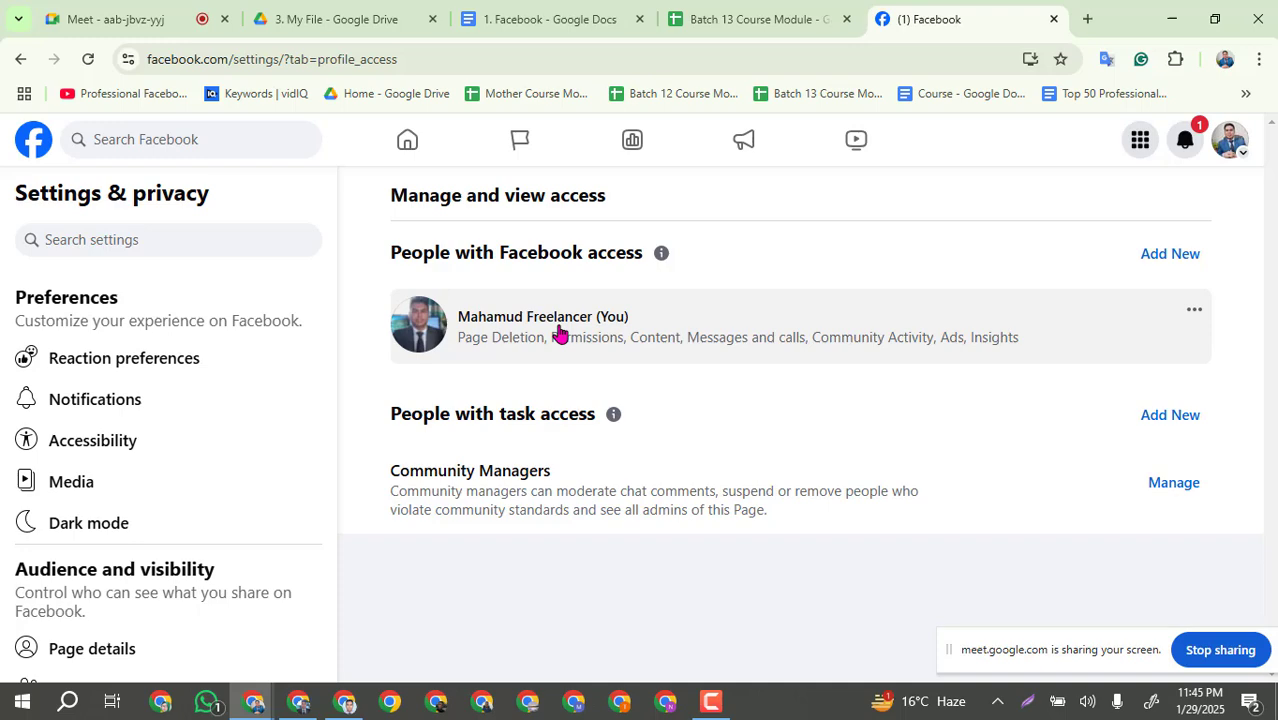
# Step: Start adding a person with Facebook access, search with the other profile's copied link, and select that profile
pyautogui.click(1161, 258)
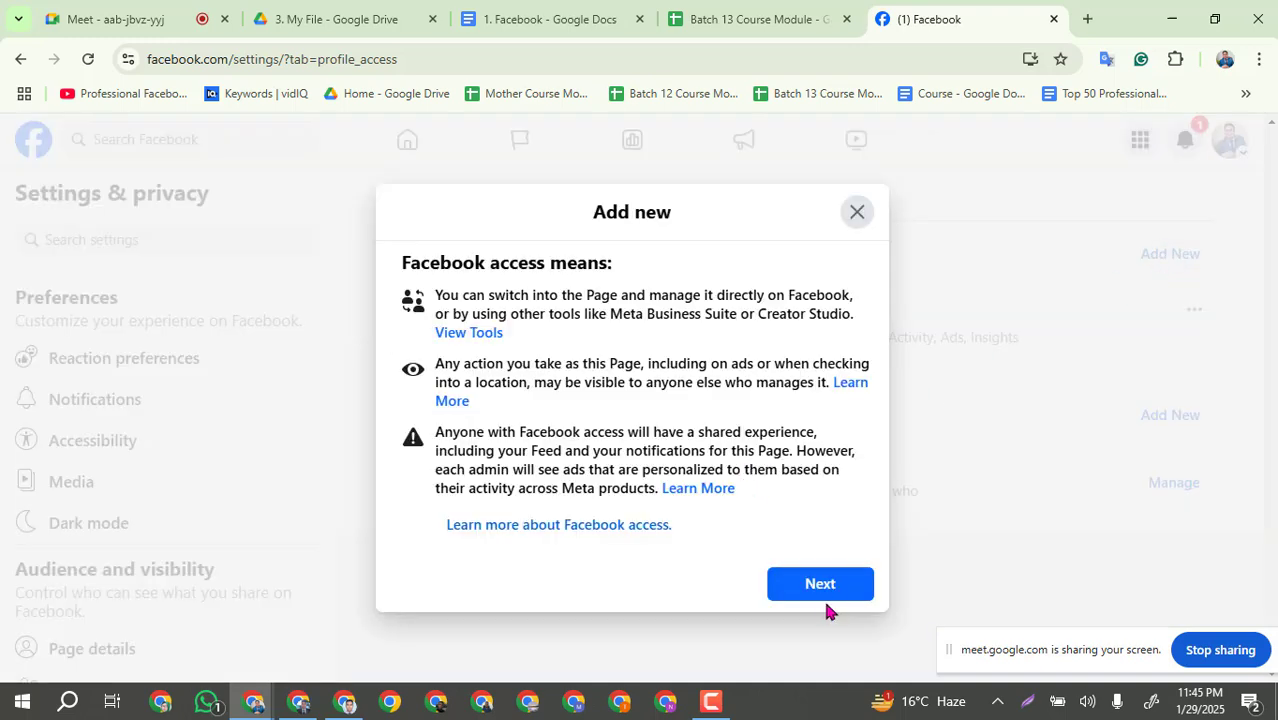
pyautogui.click(820, 585)
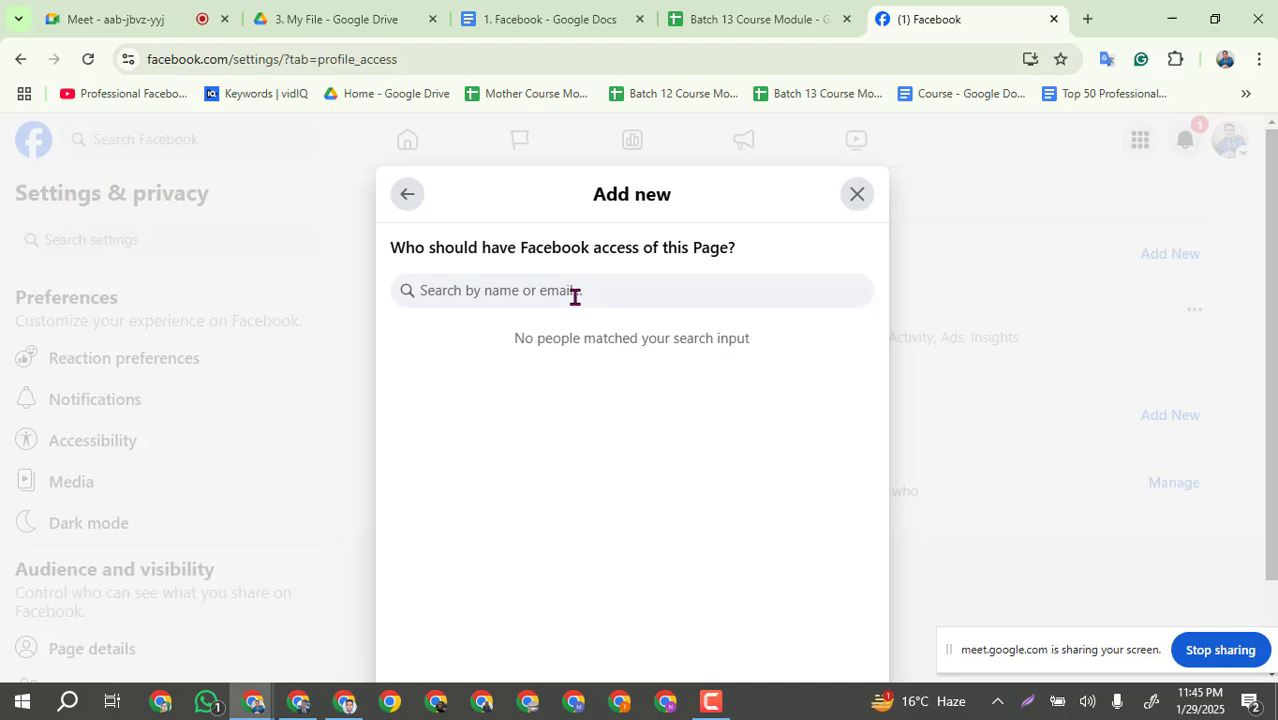
pyautogui.click(346, 704)
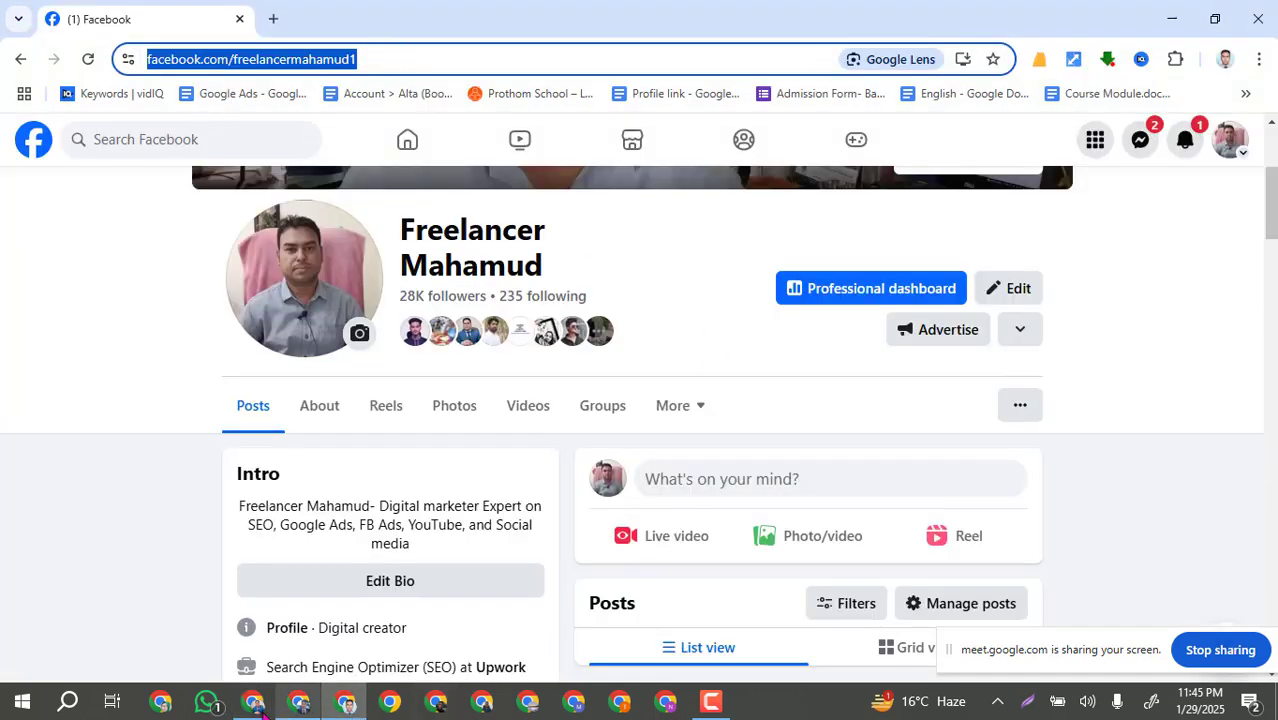
pyautogui.click(254, 704)
pyautogui.click(150, 640)
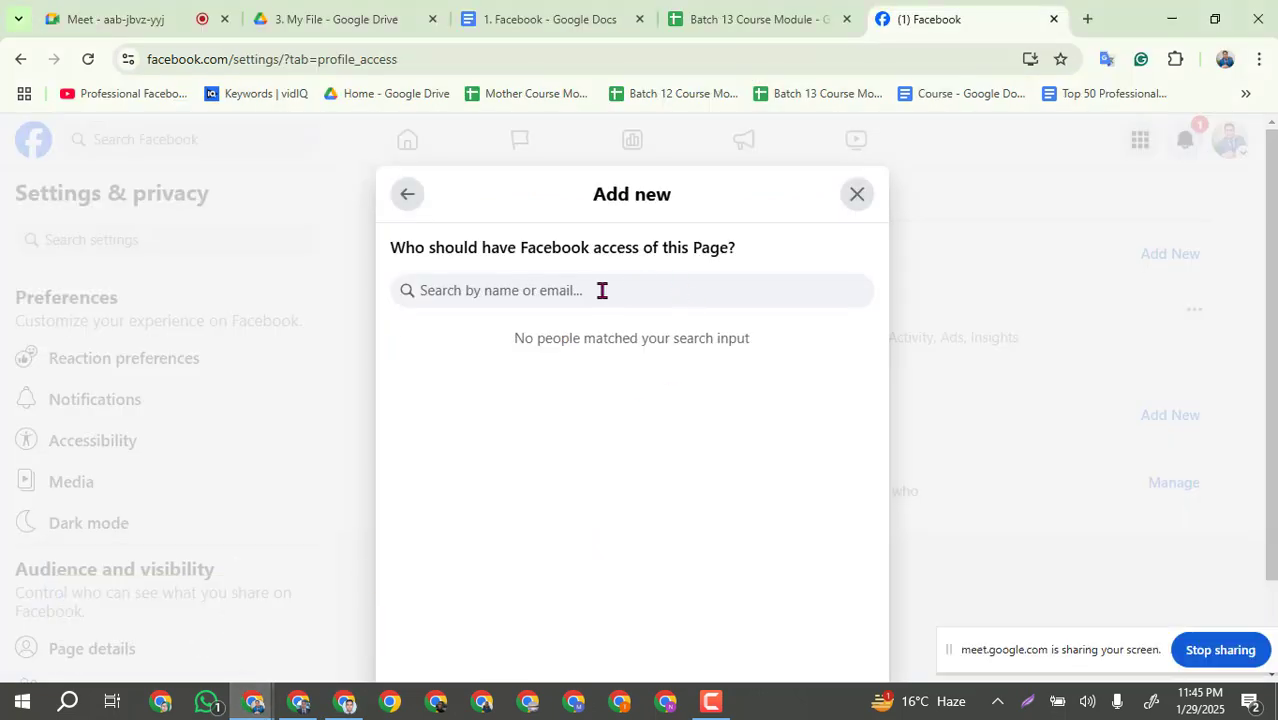
pyautogui.write('https://www.facebook.com/freelancermahamud1')
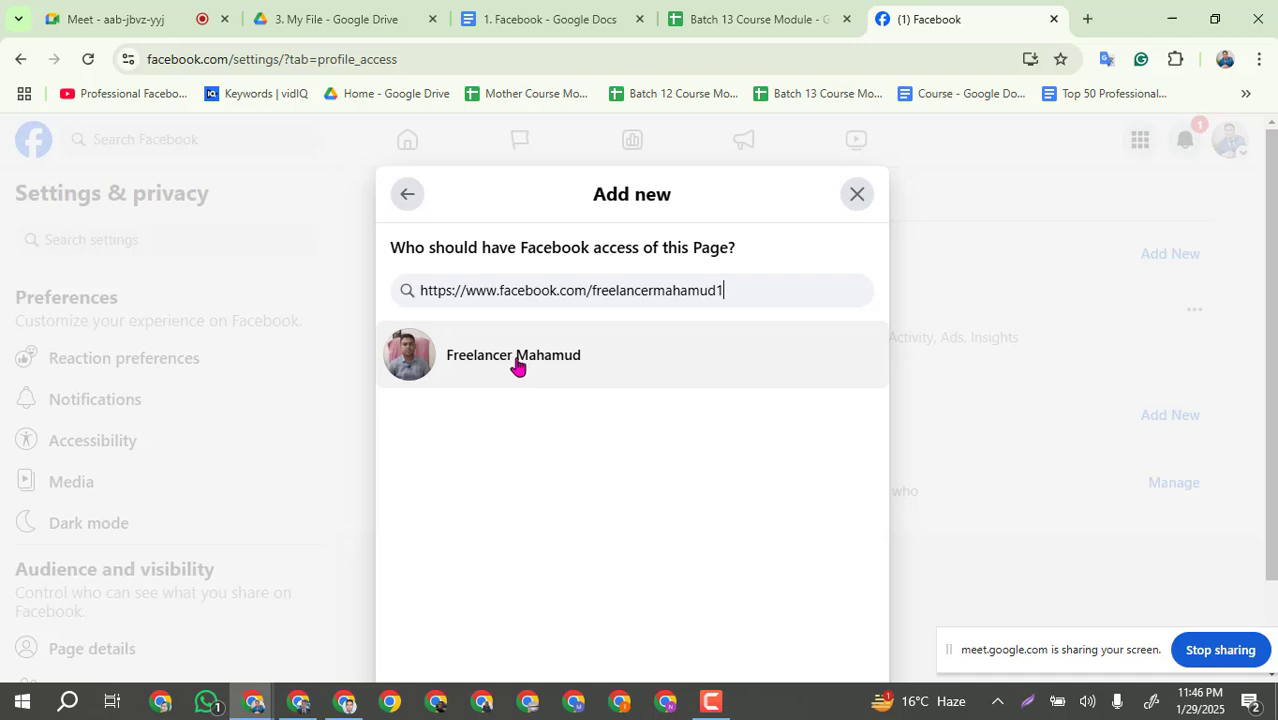
pyautogui.click(510, 362)
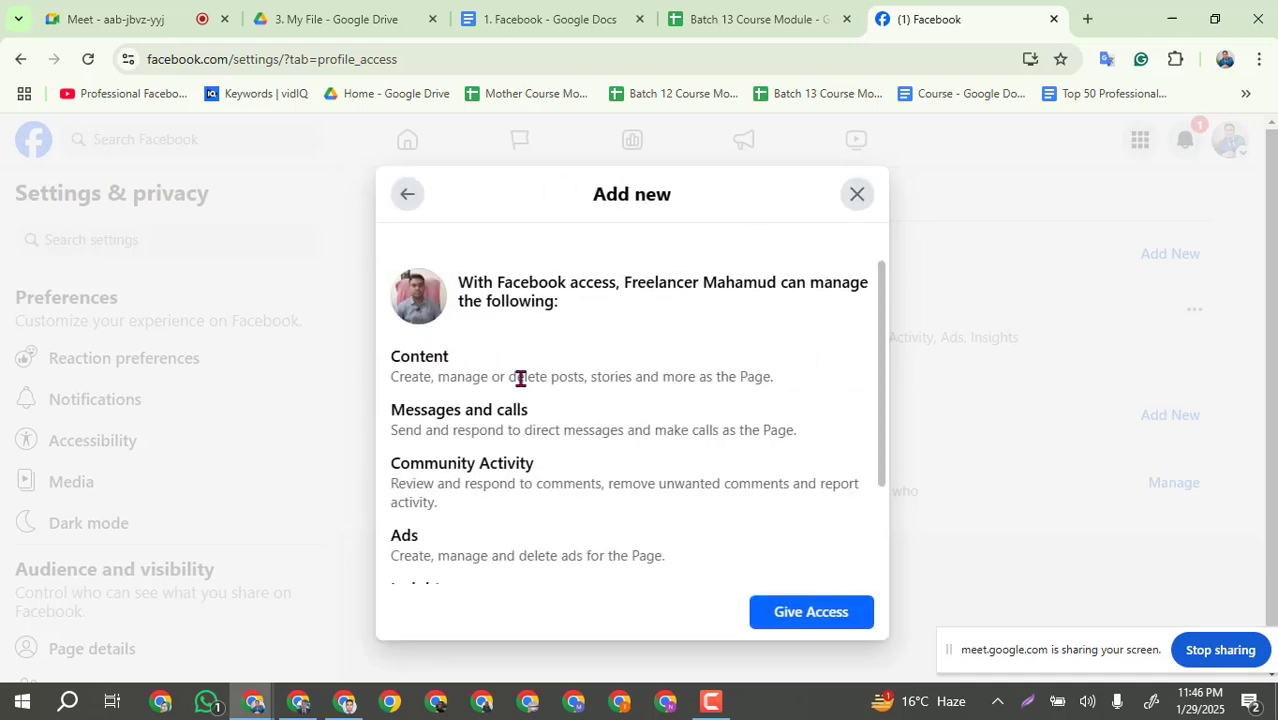
# Step: Give the selected profile Facebook access to the Page, confirming with the account password
pyautogui.click(808, 620)
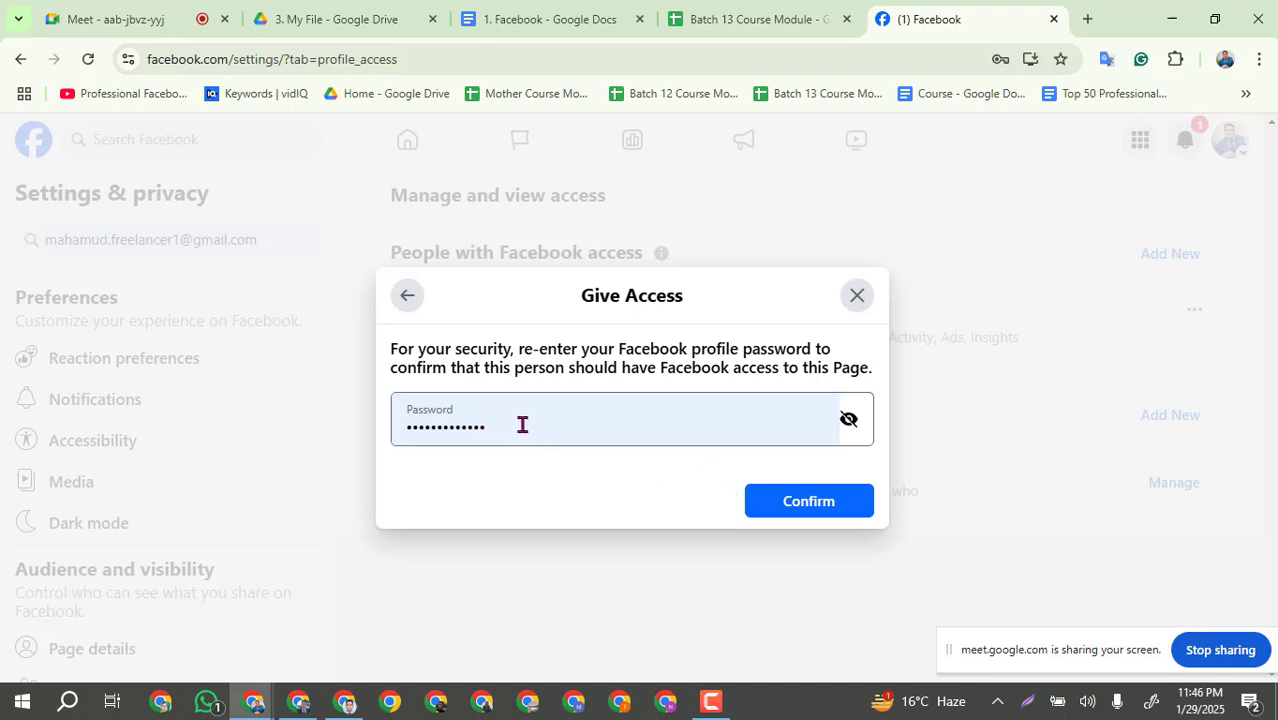
pyautogui.moveTo(522, 423); pyautogui.dragTo(385, 430)
pyautogui.click(816, 500)
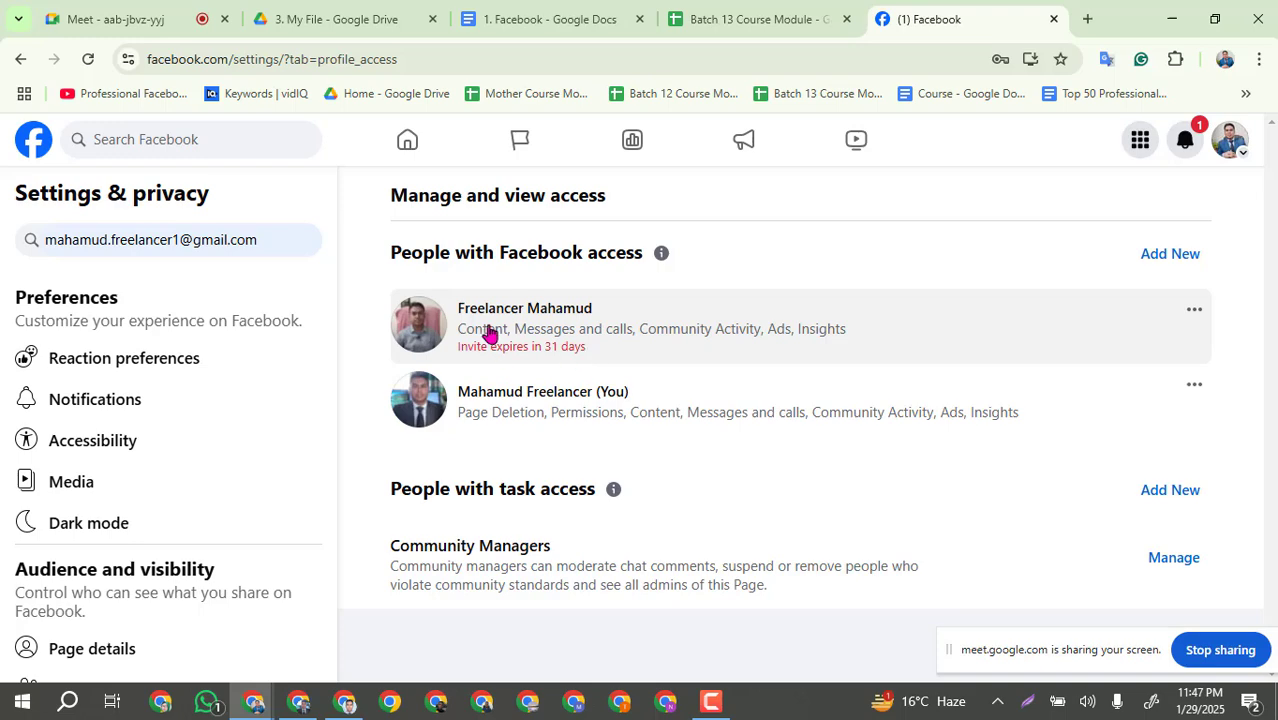
# Step: In the invited profile's browser window, open the Page management invitation from the notifications, review it and accept it
pyautogui.click(345, 701)
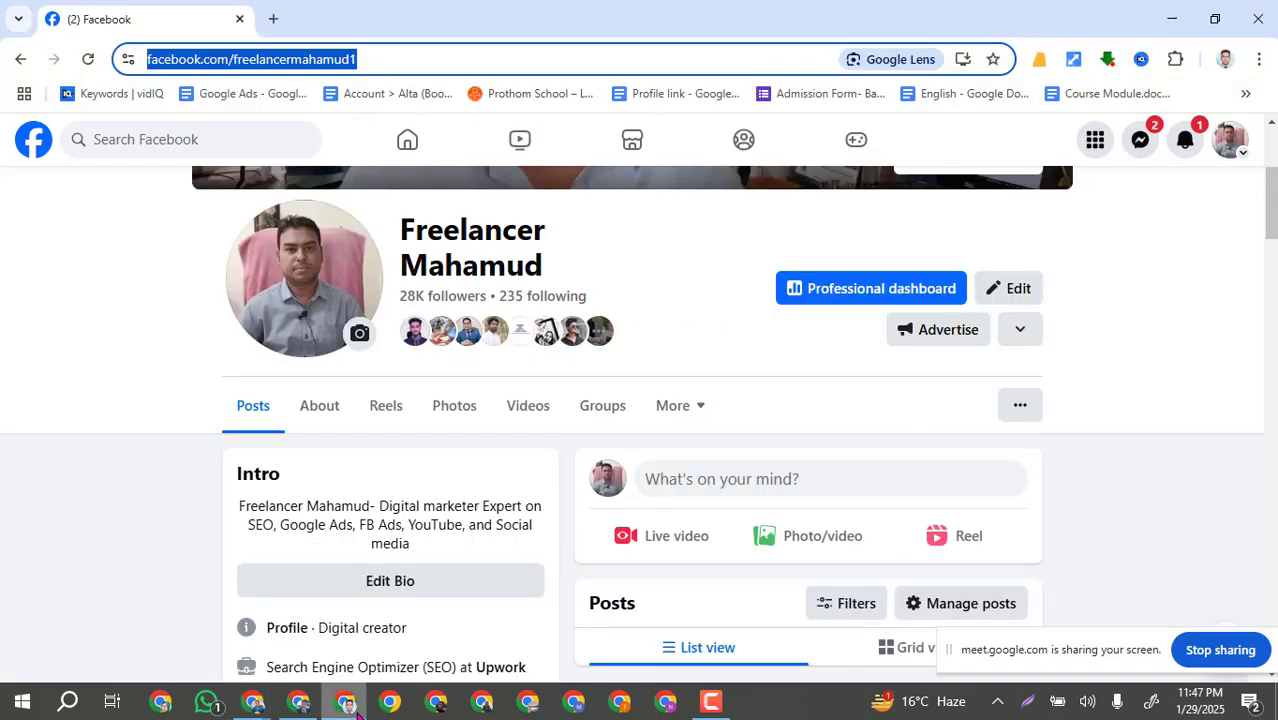
pyautogui.click(1188, 145)
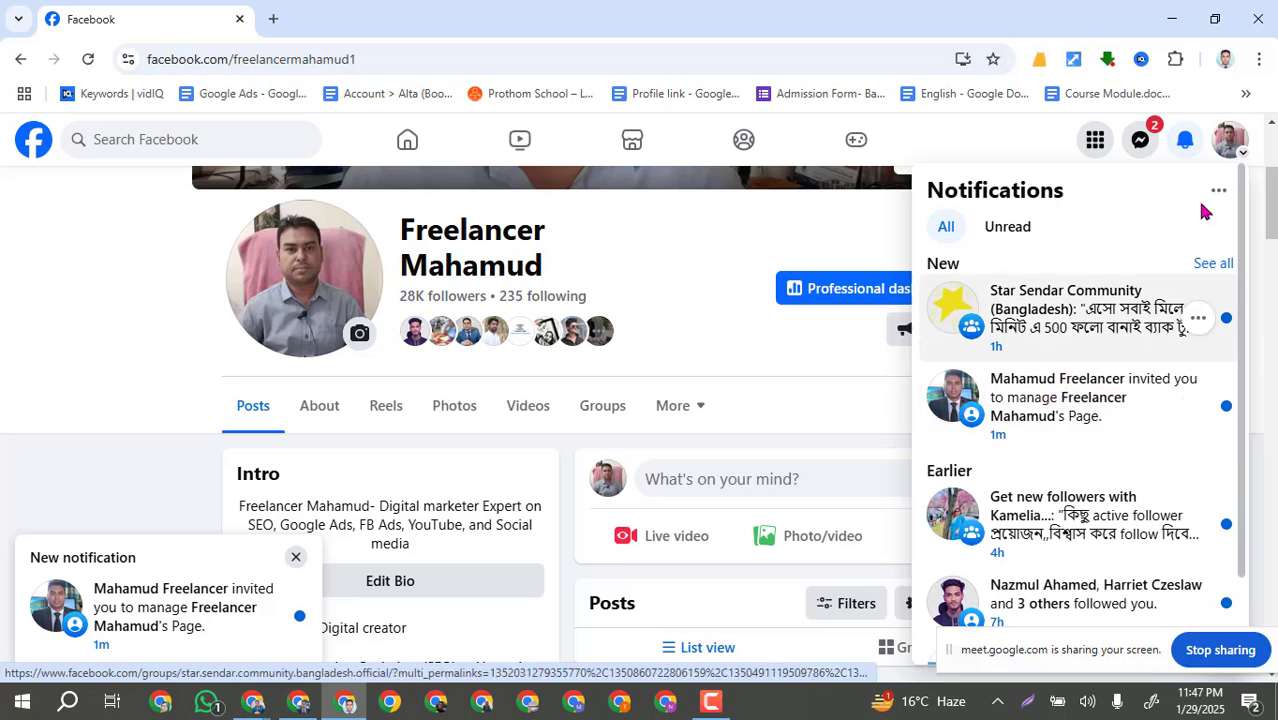
pyautogui.click(1068, 400)
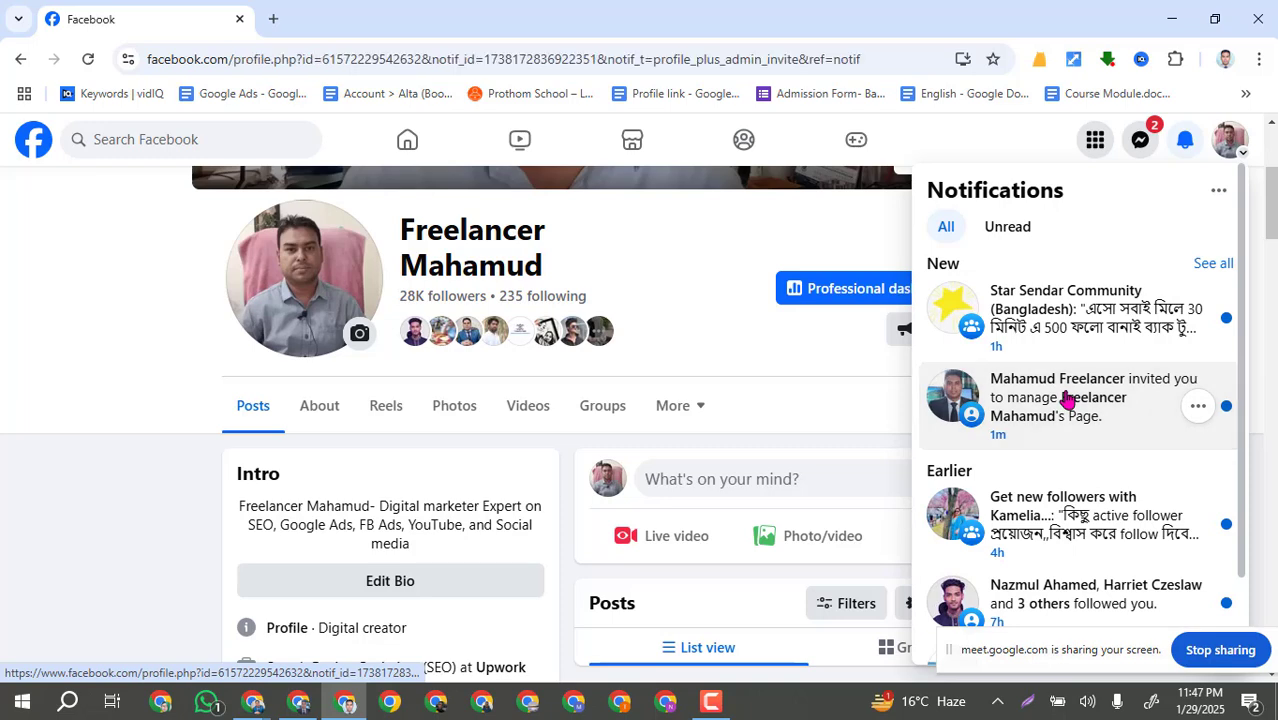
pyautogui.scroll(-3, 1262, 354)
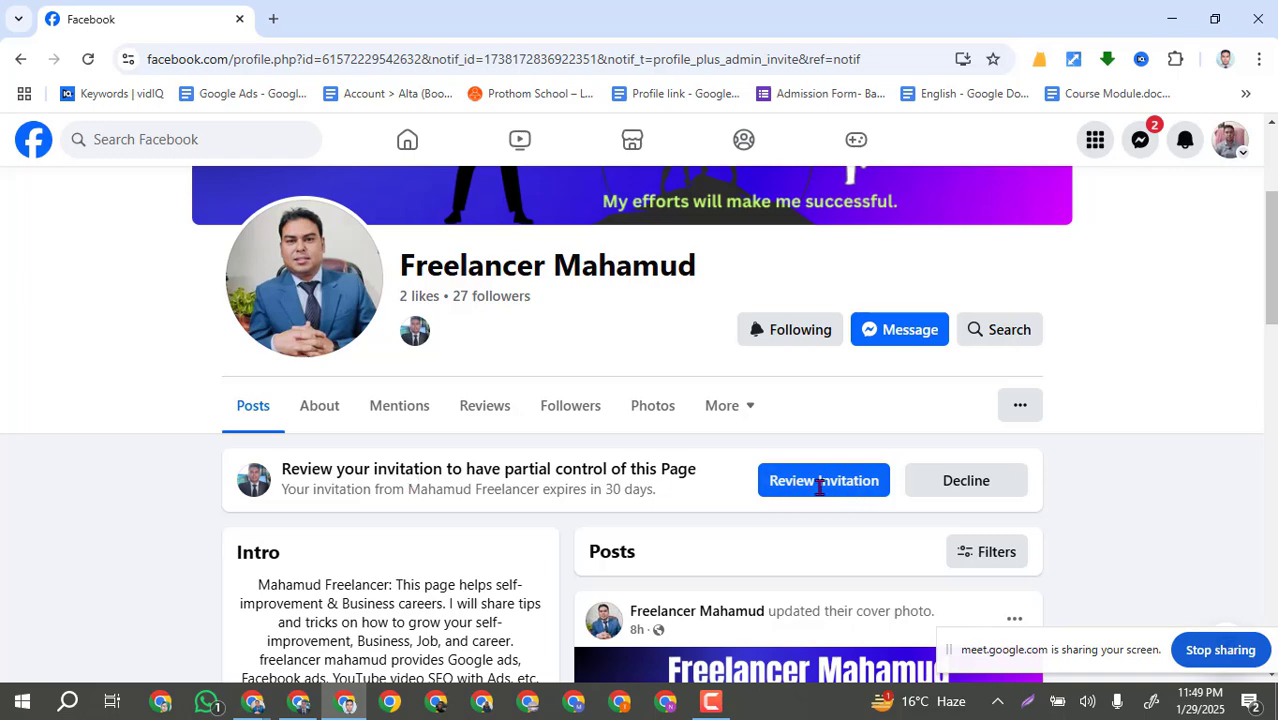
pyautogui.click(824, 484)
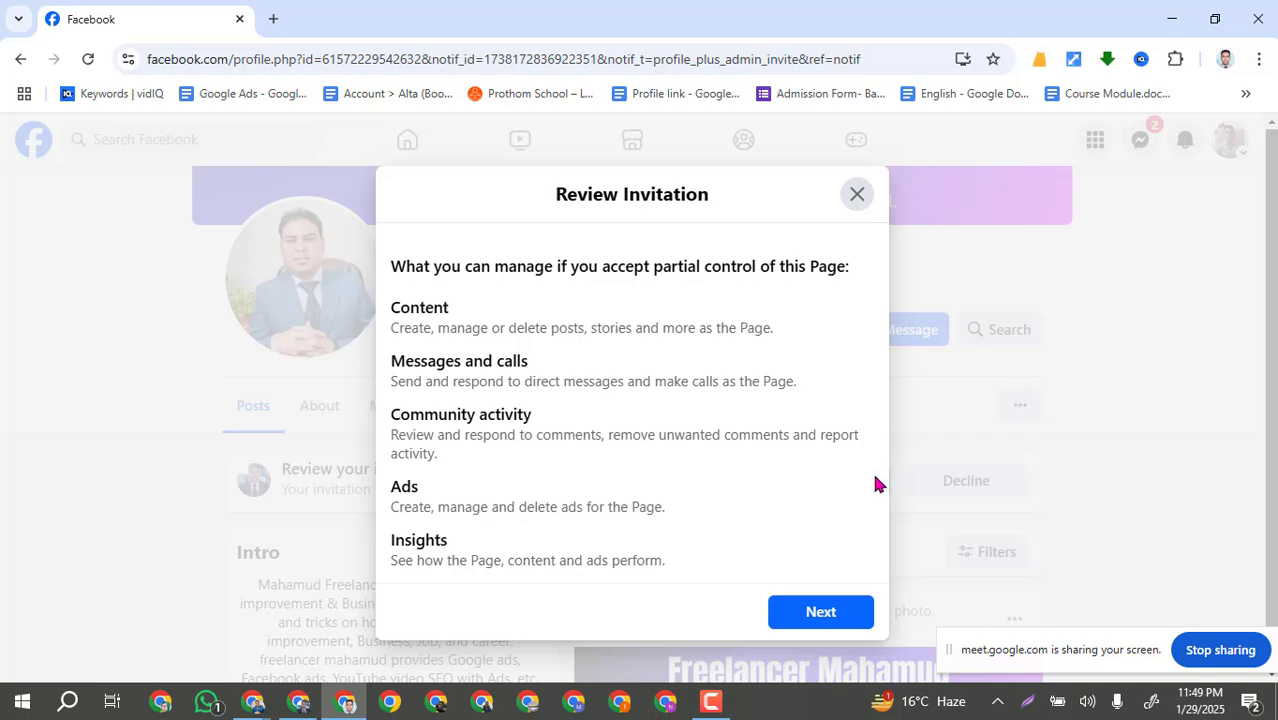
pyautogui.click(811, 613)
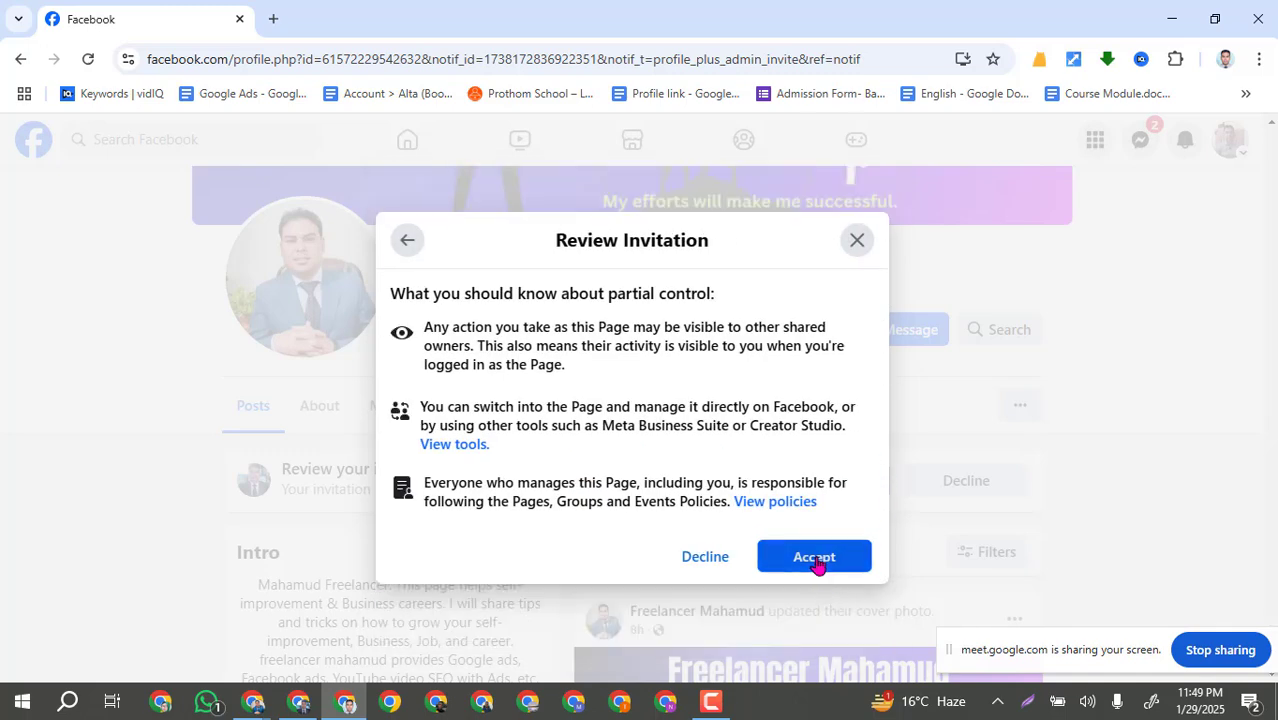
pyautogui.click(815, 560)
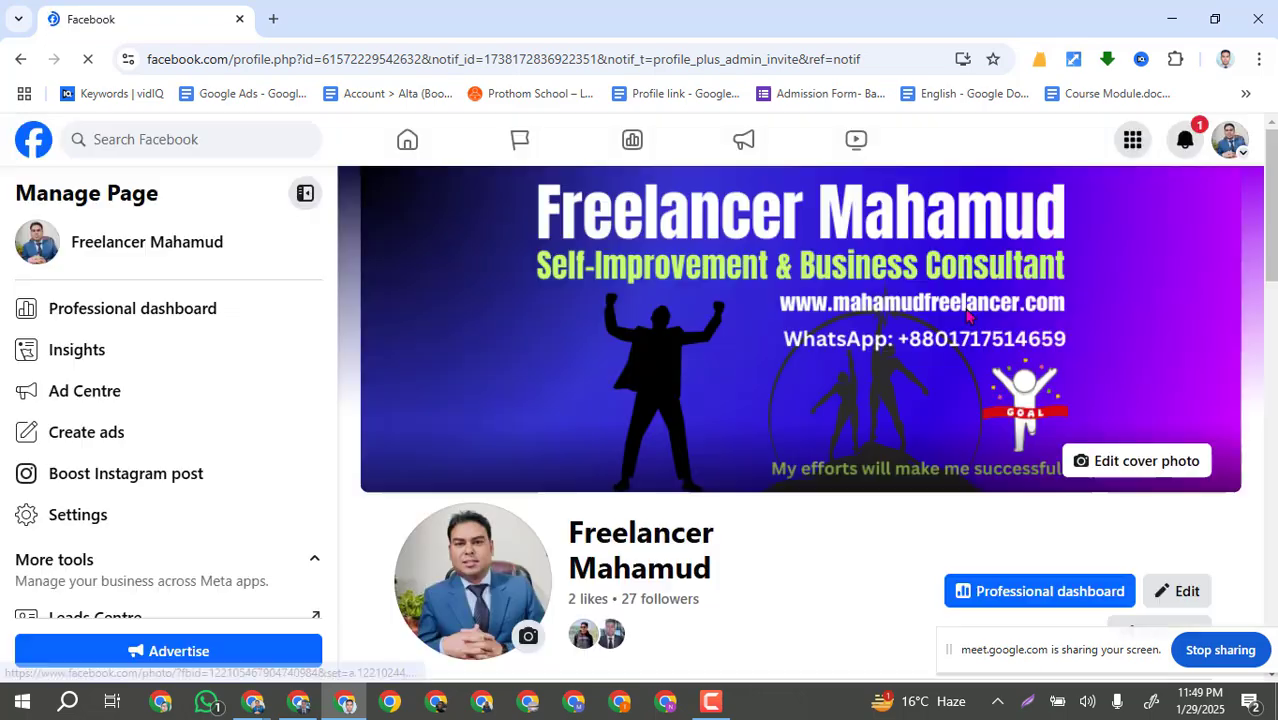
# Step: Dismiss the browser's notification permission request and switch from the Page back to the invited personal profile
pyautogui.scroll(-2, 950, 323)
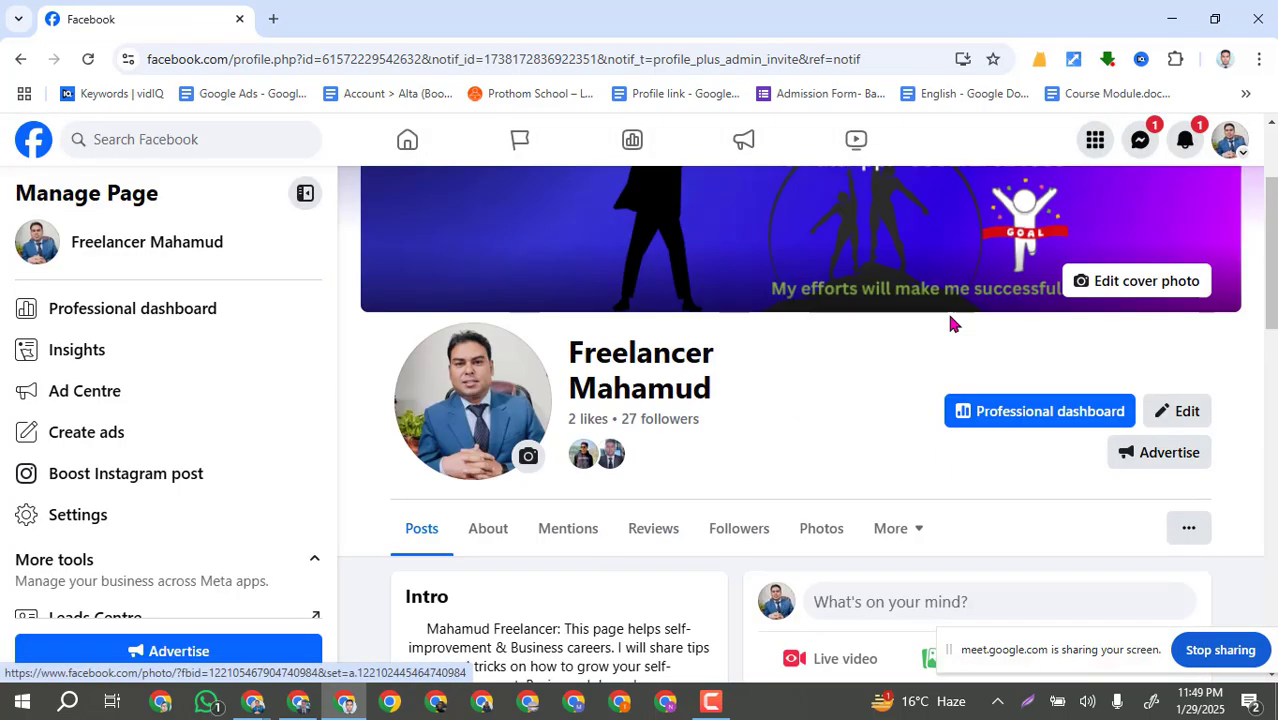
pyautogui.scroll(-3, 1238, 165)
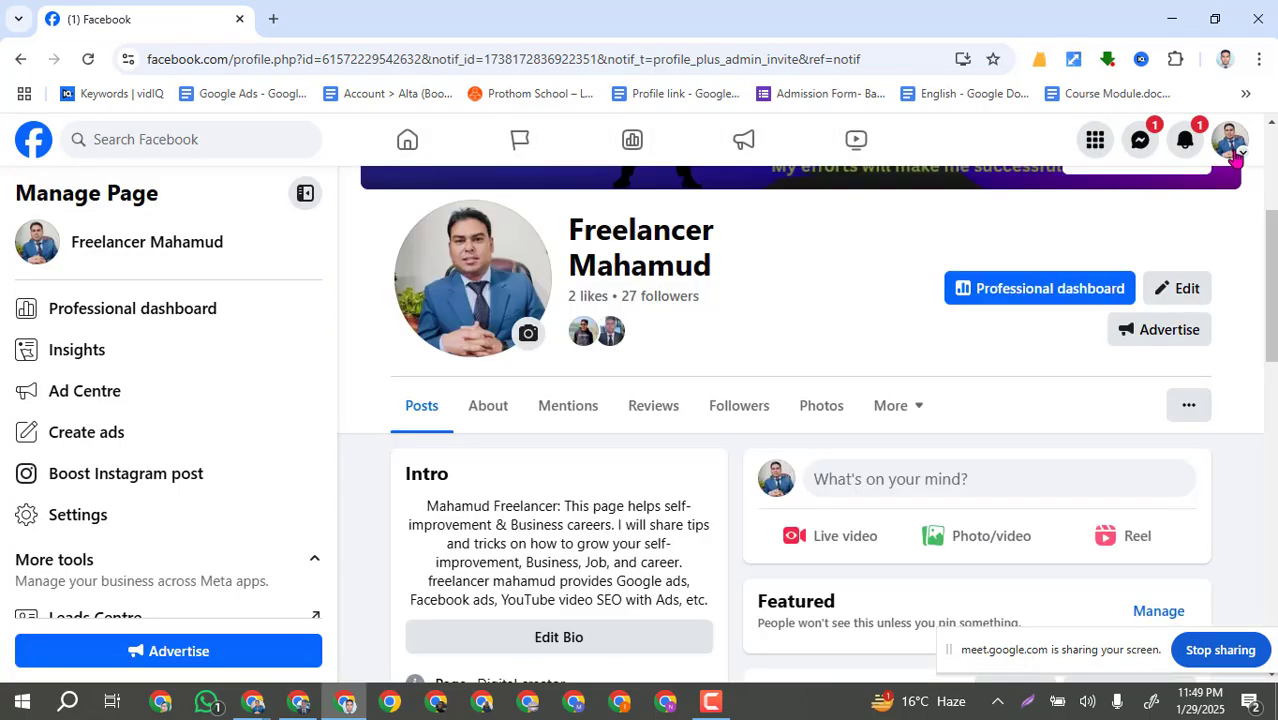
pyautogui.click(1234, 152)
pyautogui.scroll(-2, 822, 451)
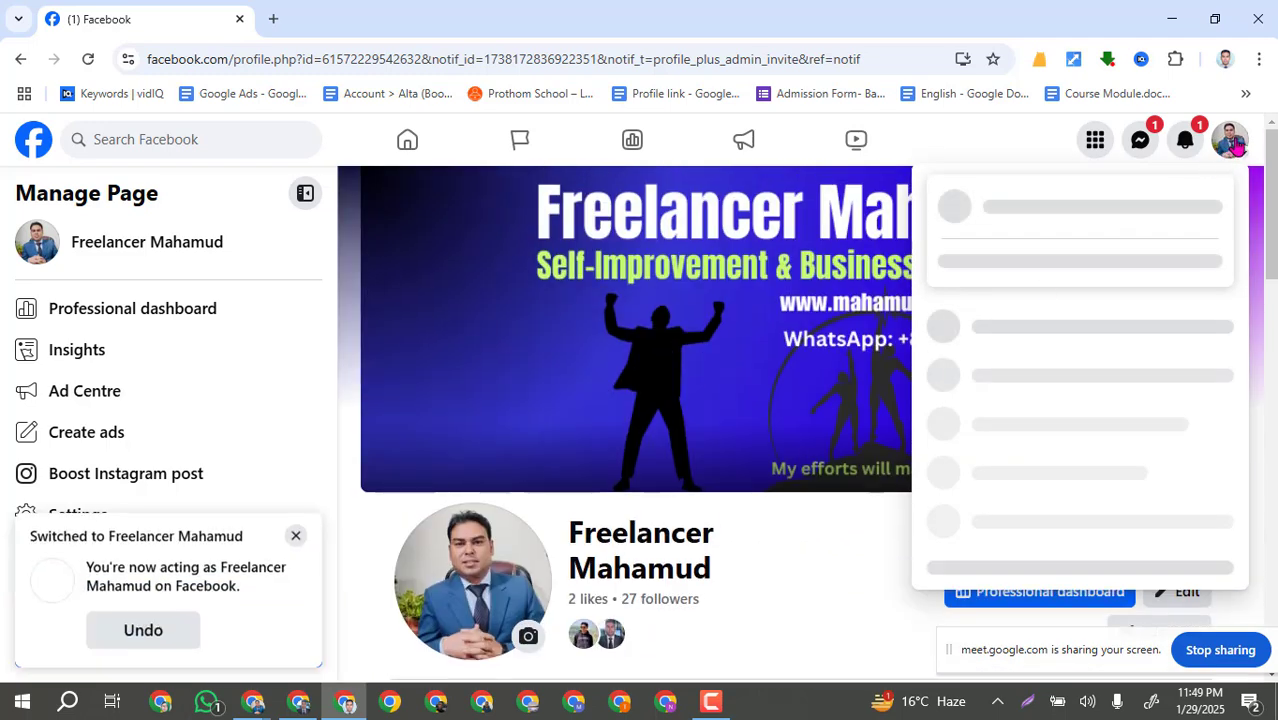
pyautogui.click(1238, 154)
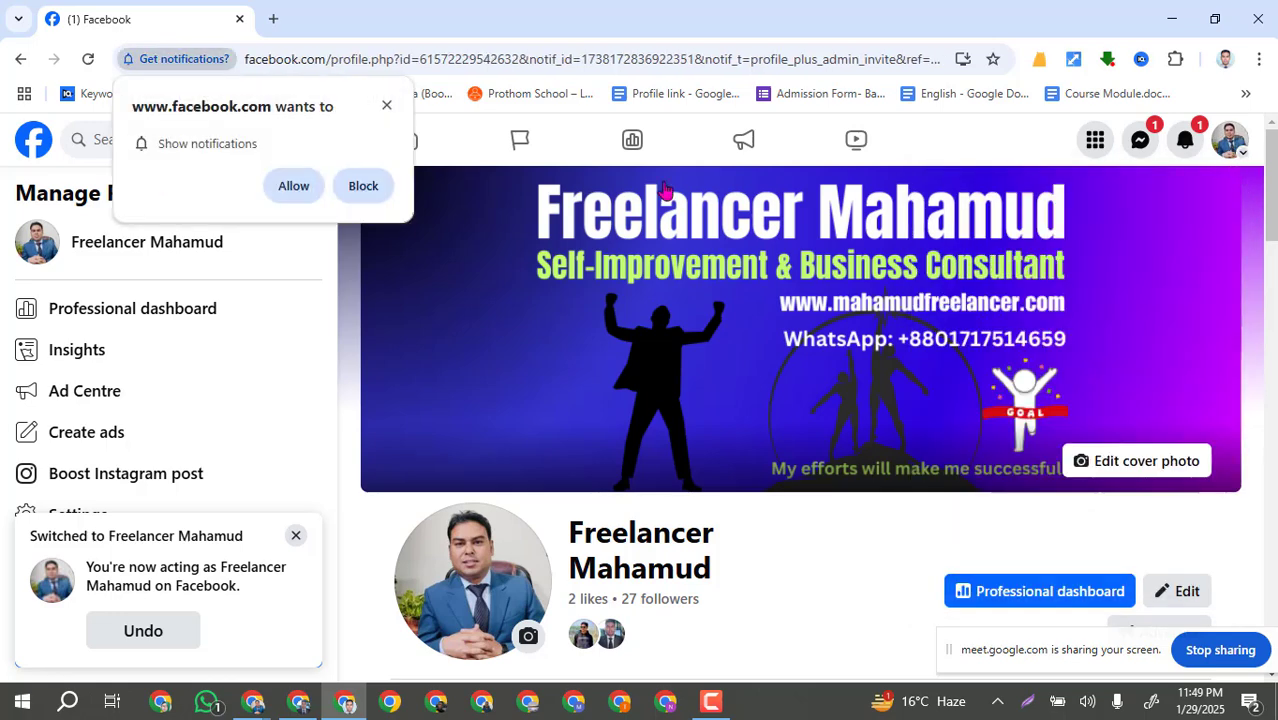
pyautogui.click(386, 105)
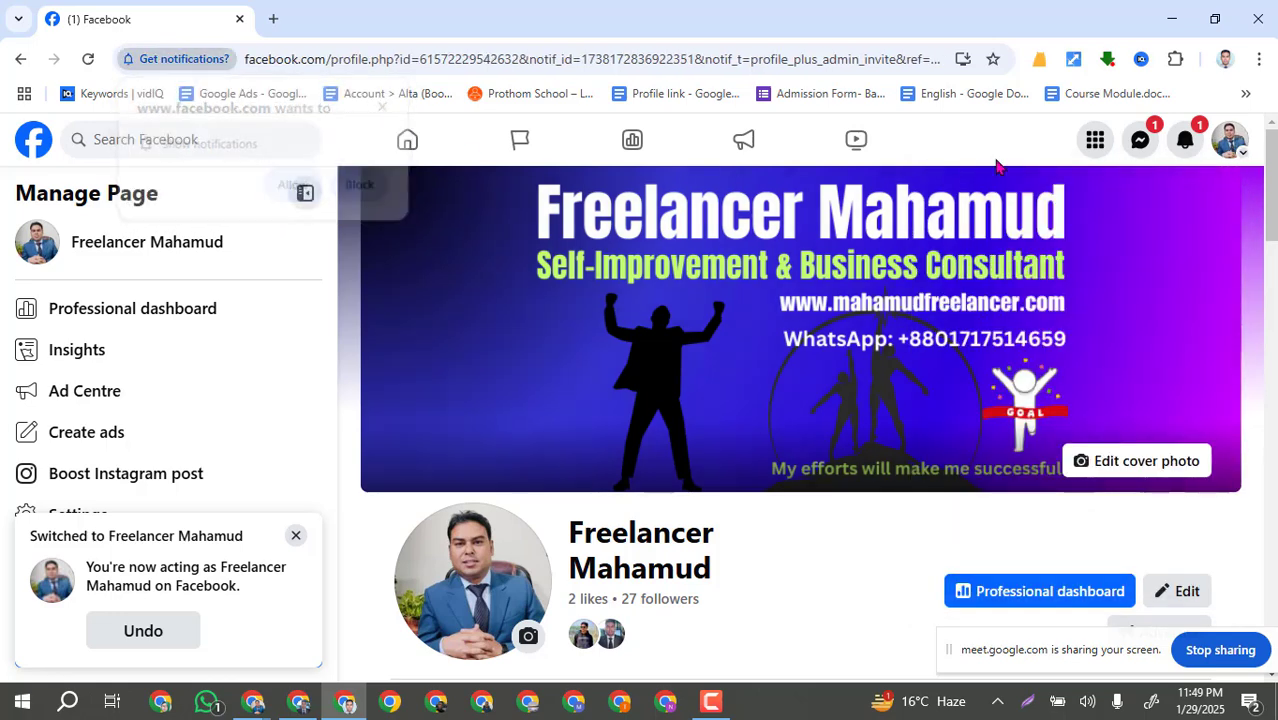
pyautogui.click(1226, 142)
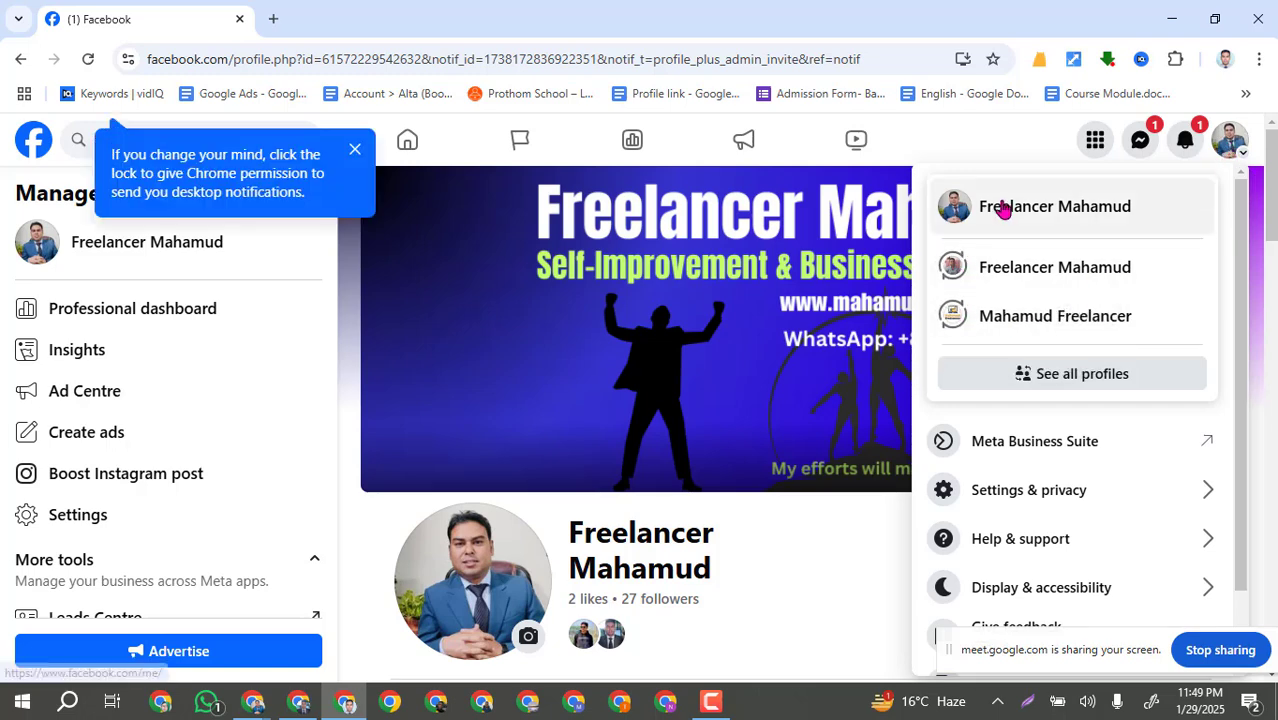
pyautogui.click(954, 270)
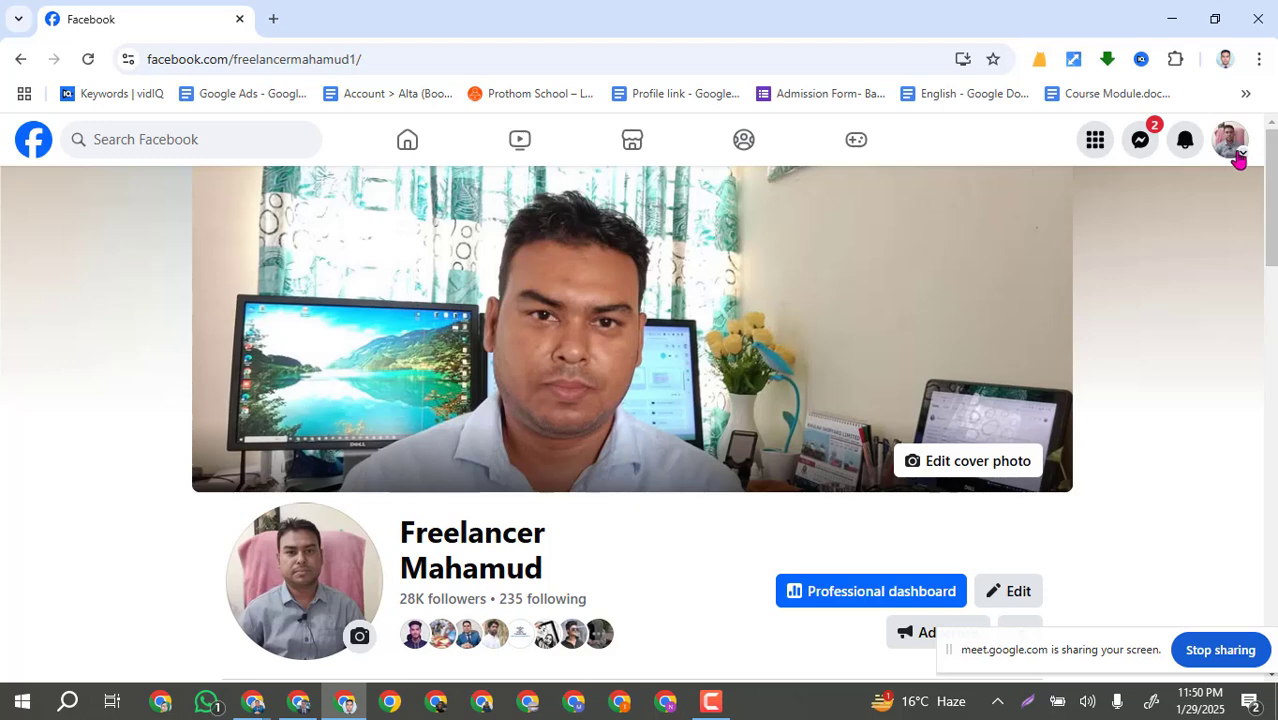
# Step: Check the profile switcher for the shared Page, then close the switcher
pyautogui.scroll(-3, 1237, 158)
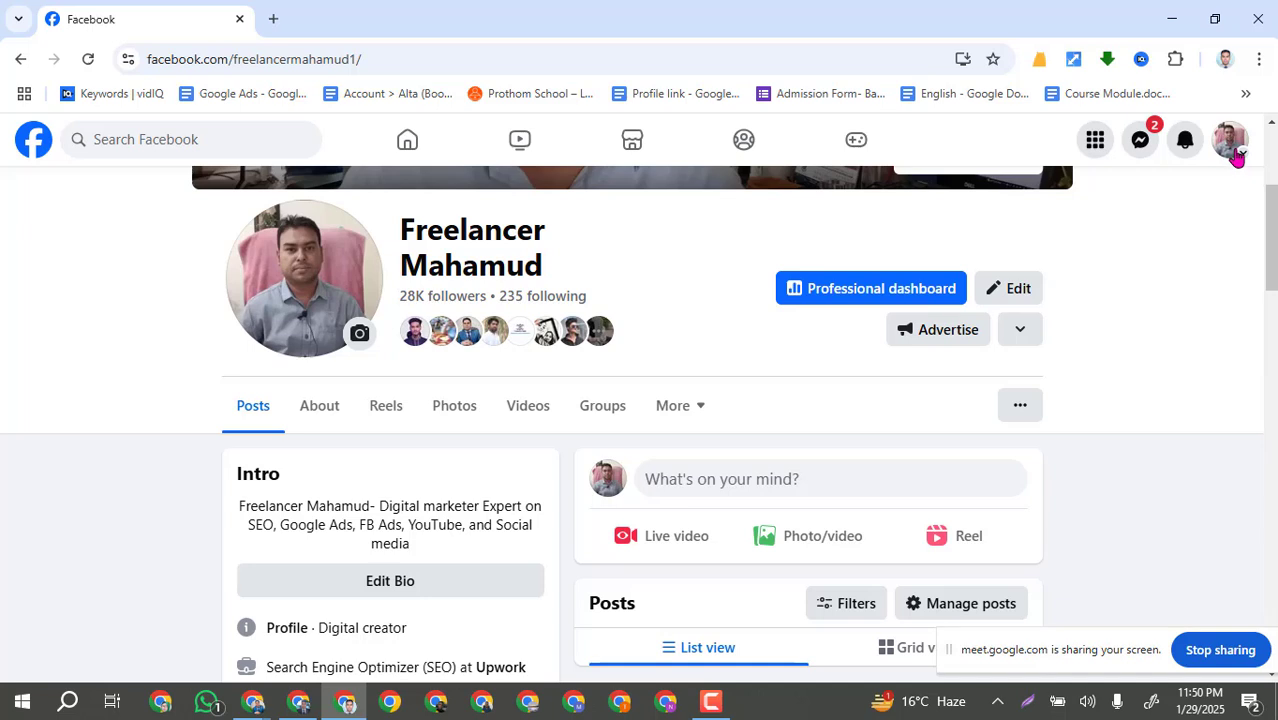
pyautogui.click(1237, 158)
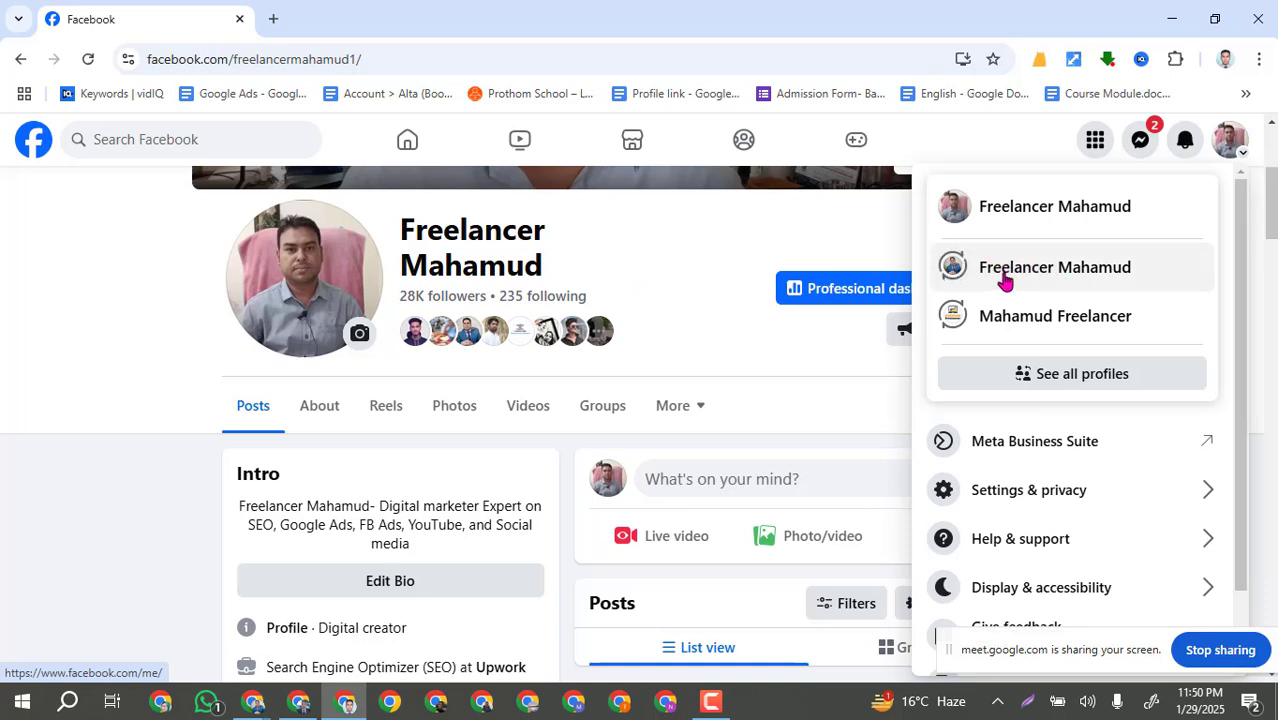
pyautogui.click(1045, 275)
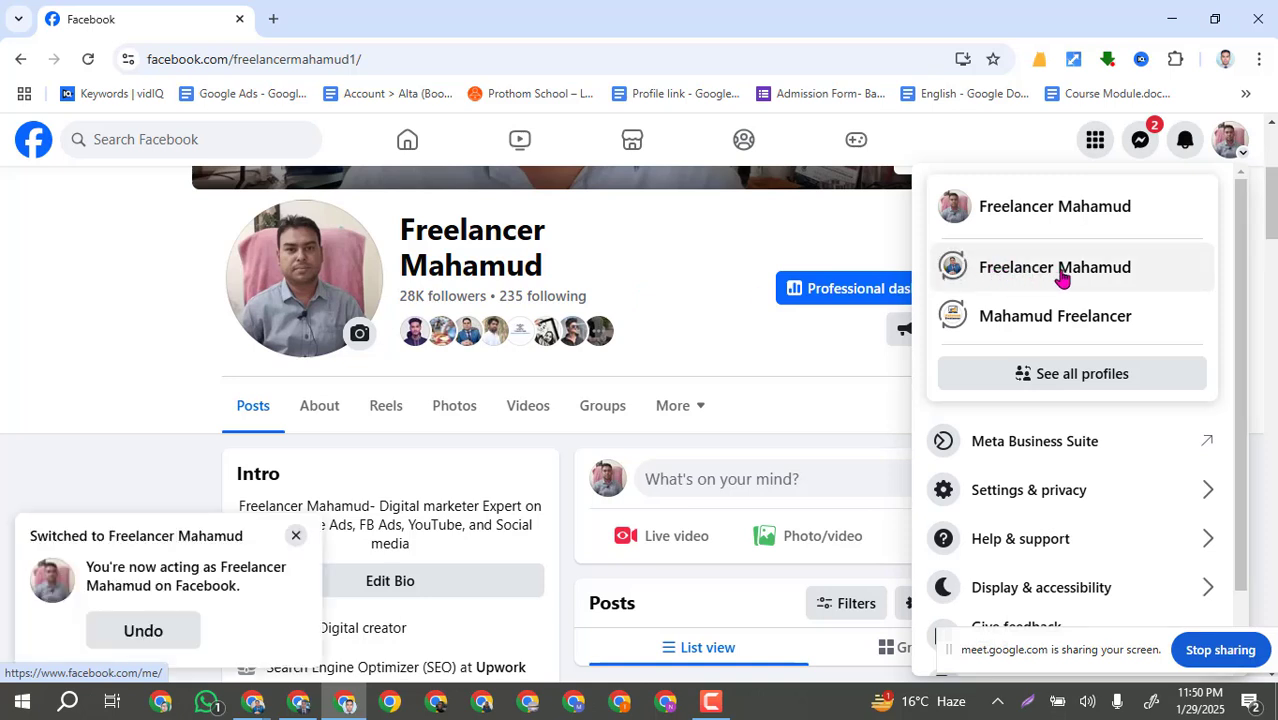
pyautogui.click(697, 258)
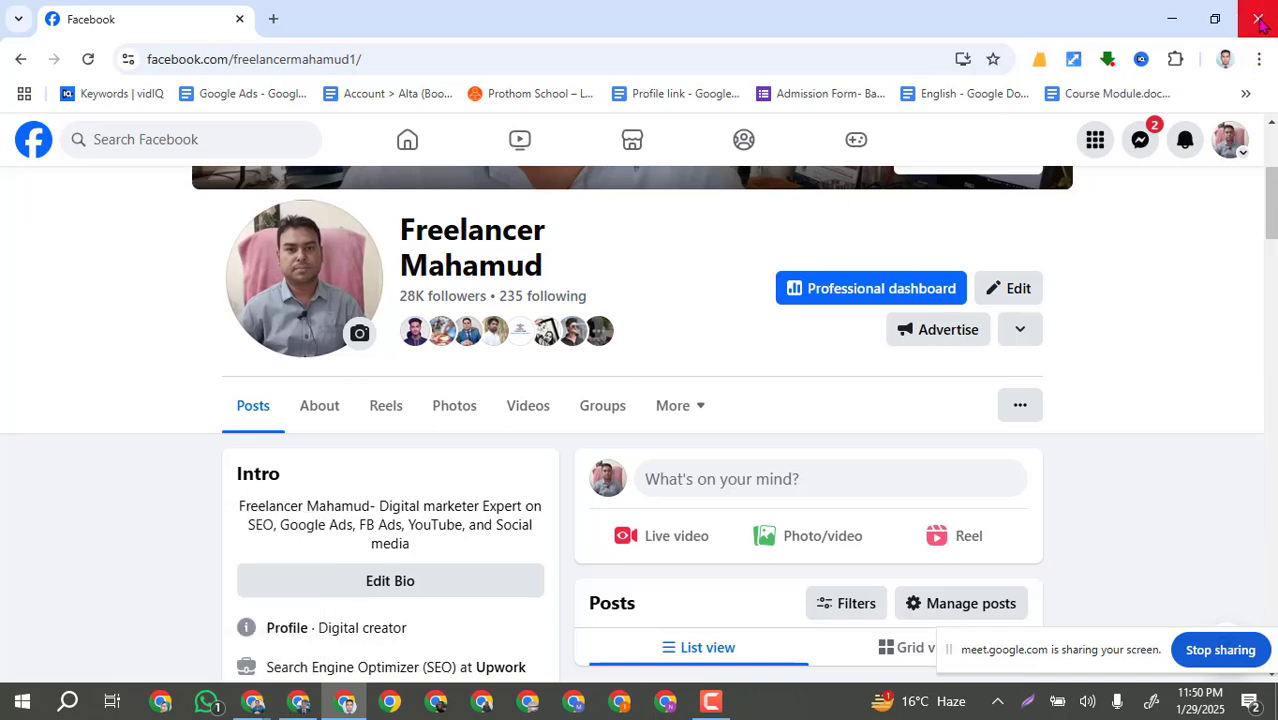
# Step: Close the invited profile's browser window and refresh the Page's access list in the owner's window
pyautogui.click(1258, 22)
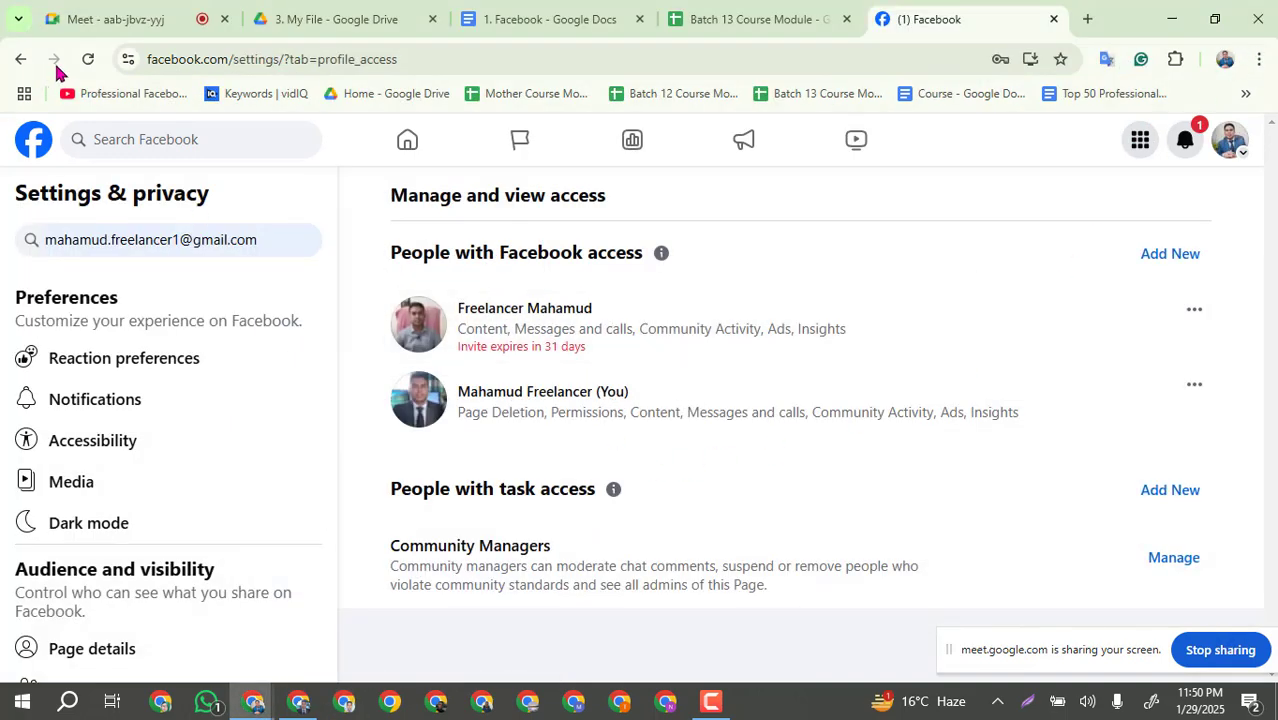
pyautogui.click(88, 59)
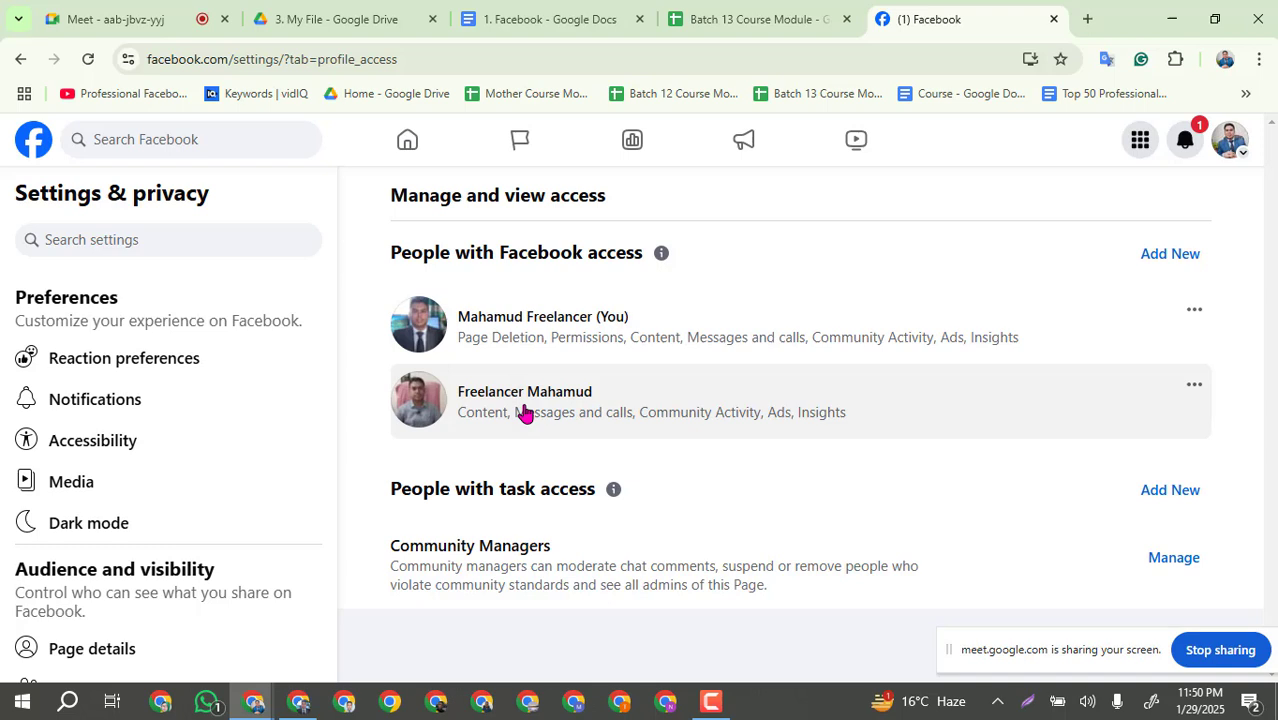
# Step: Switch to the invited profile's browser window and open its Facebook profile
pyautogui.click(344, 701)
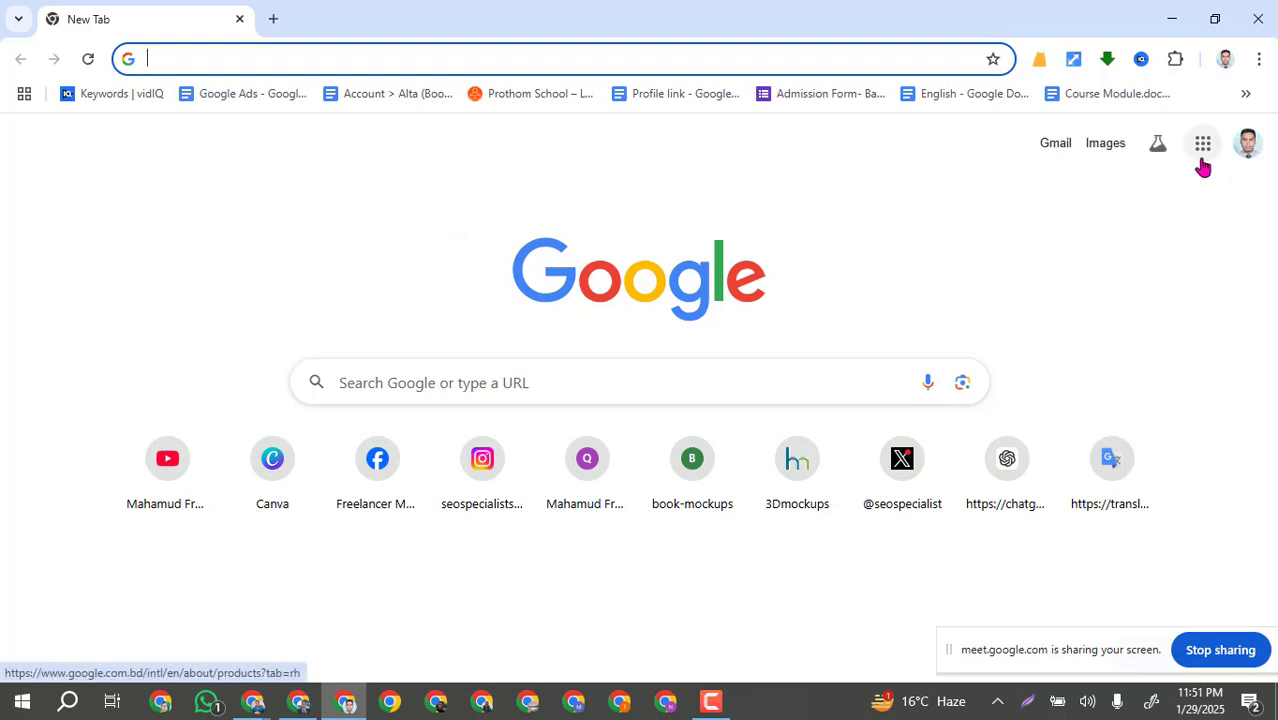
pyautogui.click(1204, 156)
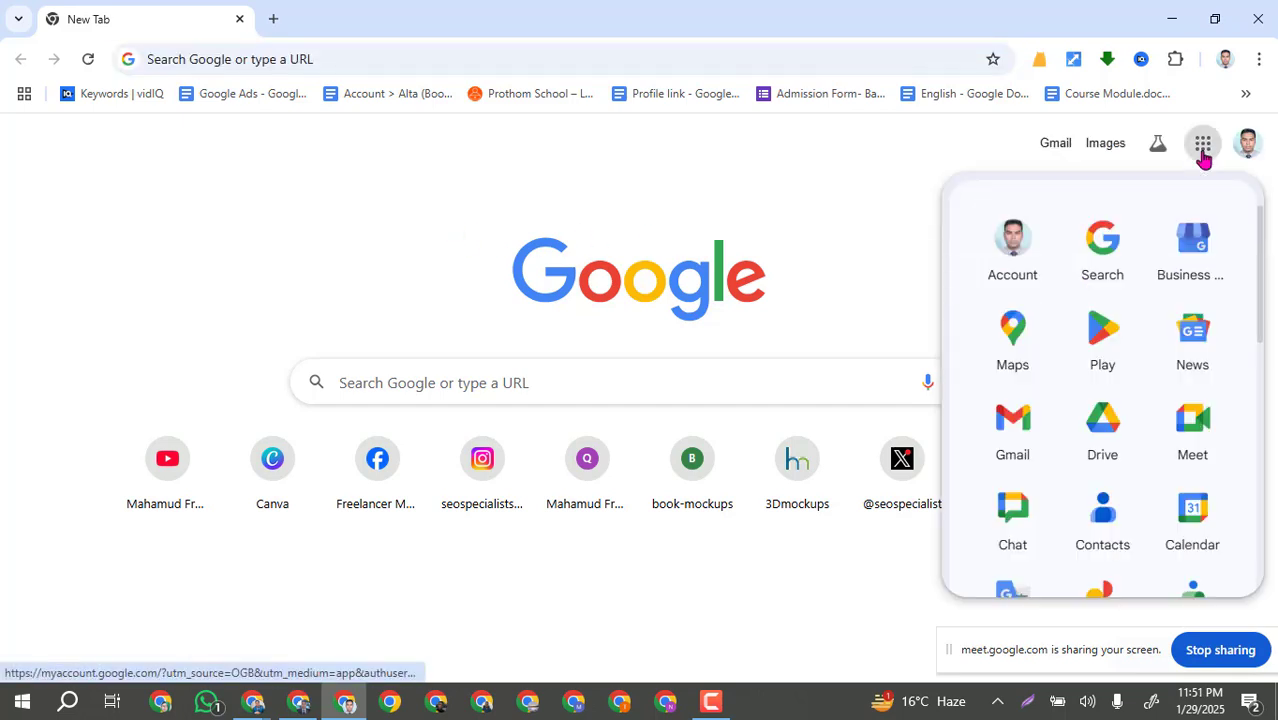
pyautogui.click(385, 462)
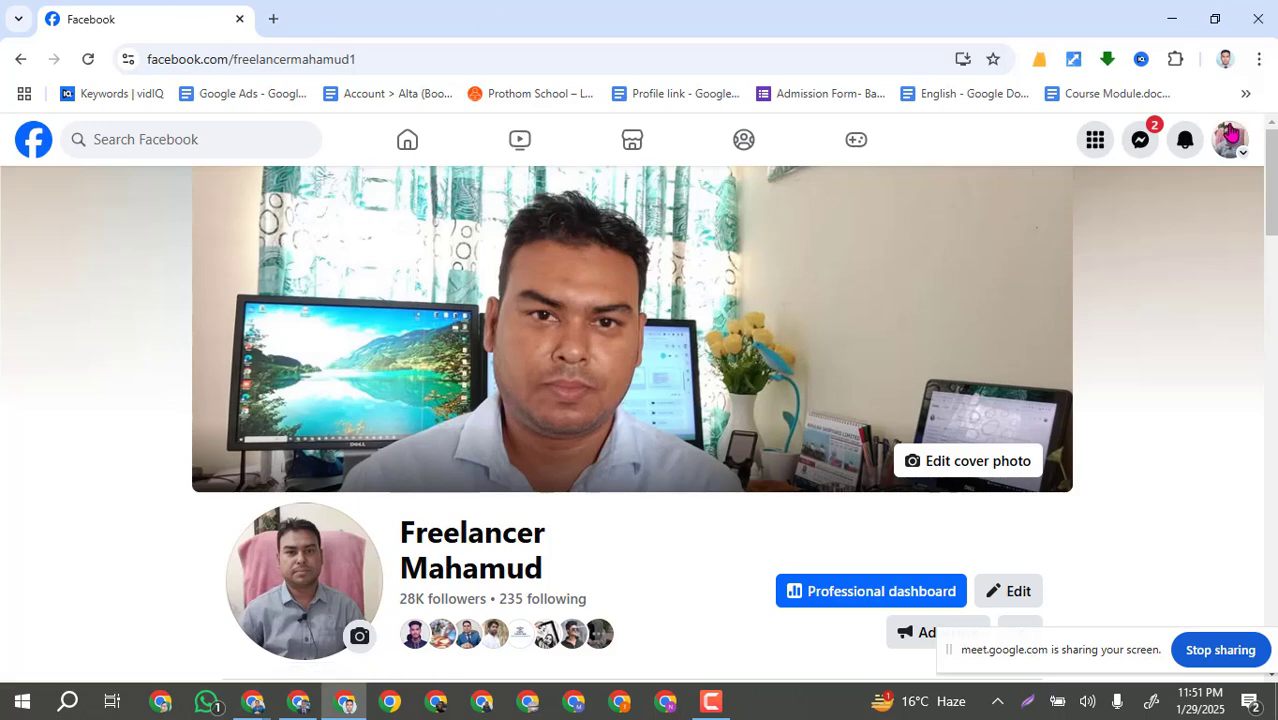
# Step: Switch from the invited personal profile to the shared Page
pyautogui.scroll(-3, 1225, 152)
pyautogui.click(1236, 155)
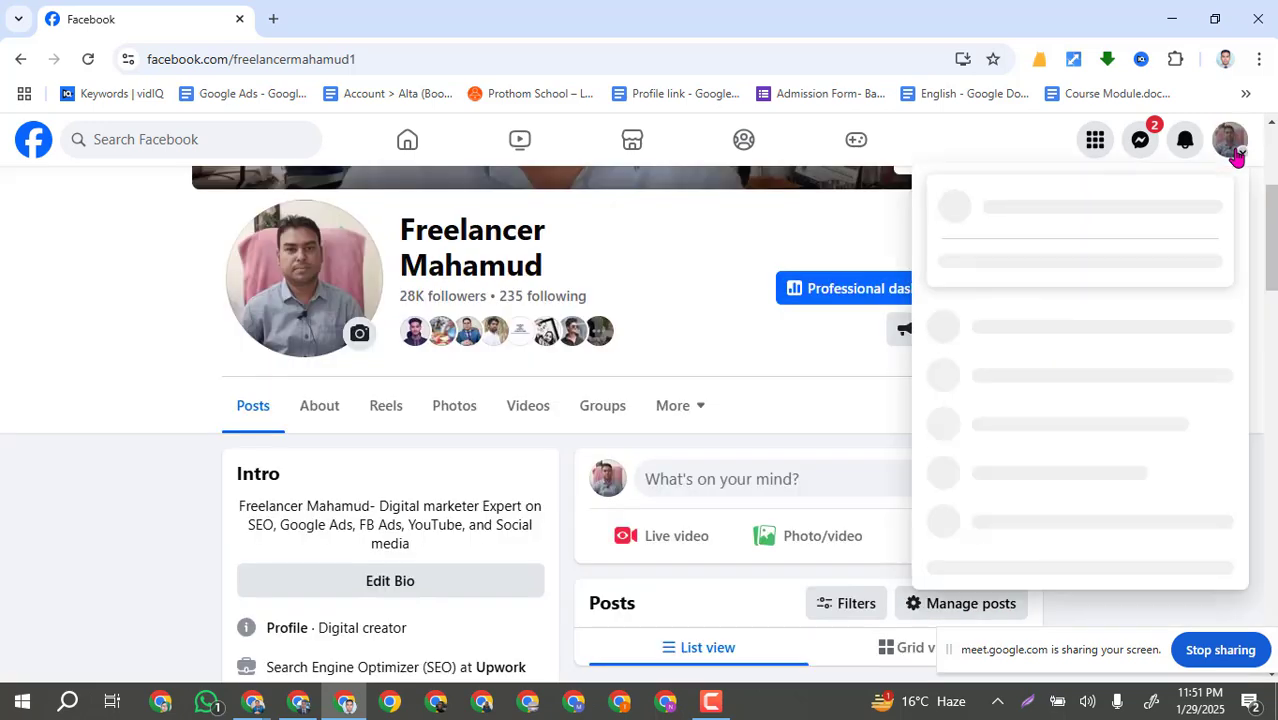
pyautogui.click(1236, 156)
pyautogui.click(1234, 153)
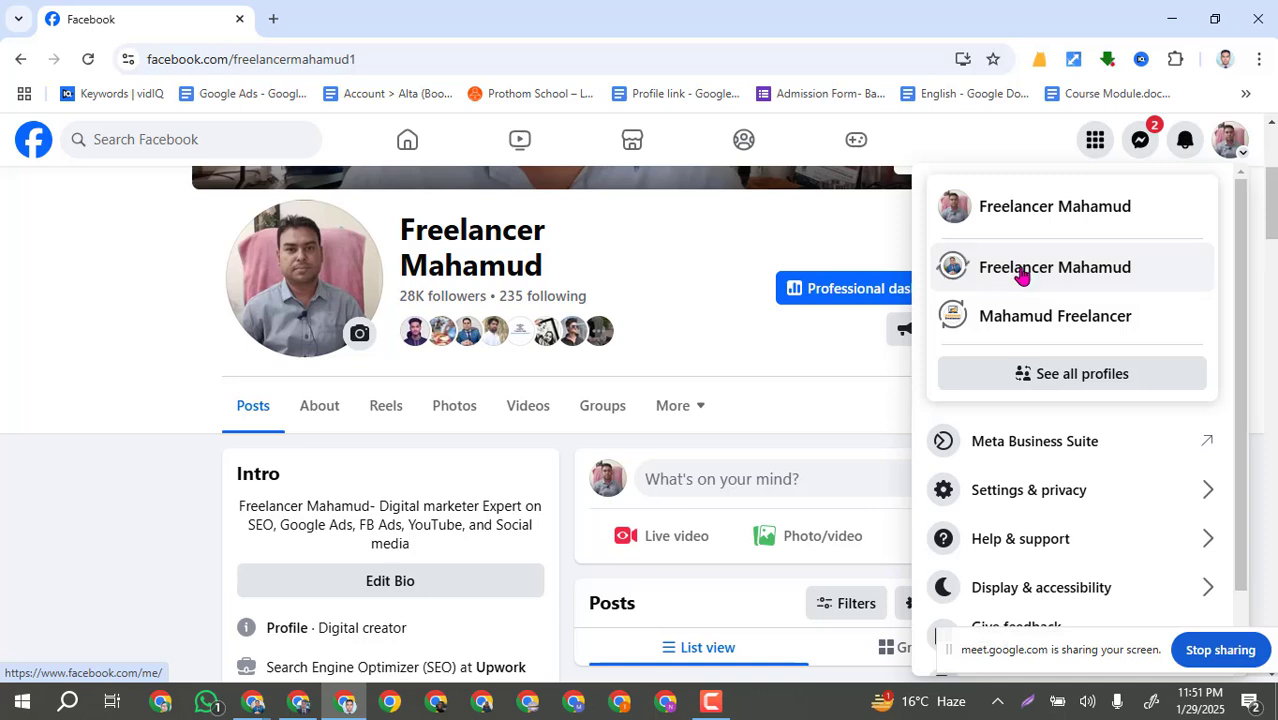
pyautogui.click(1022, 275)
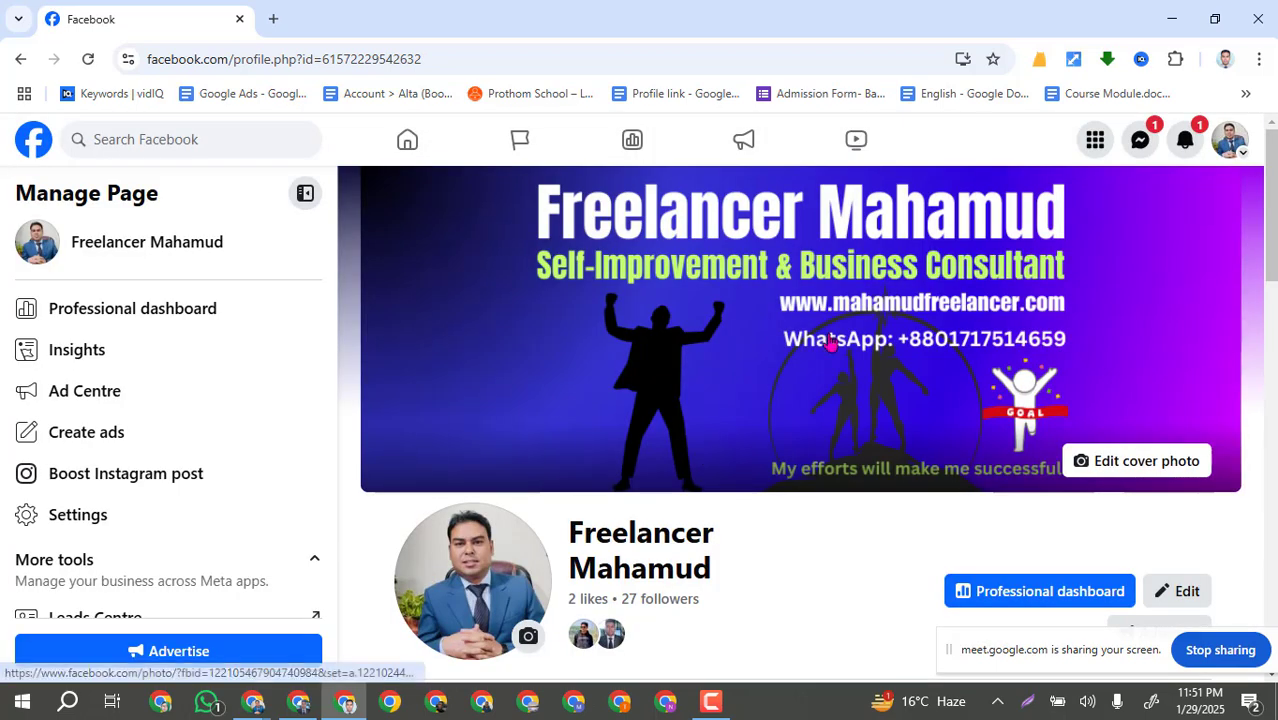
# Step: Look over the shared Page and open its Page access settings from the professional dashboard
pyautogui.scroll(-5, 826, 342)
pyautogui.scroll(4, 826, 342)
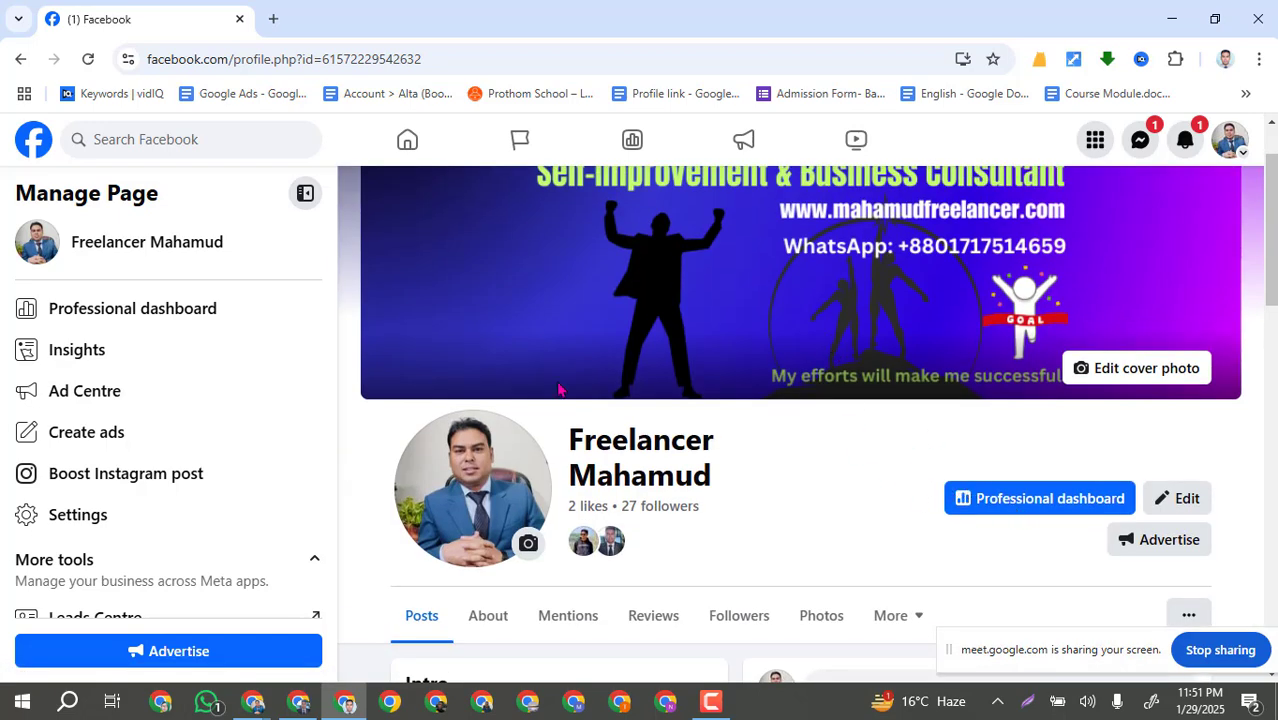
pyautogui.scroll(-2, 1030, 508)
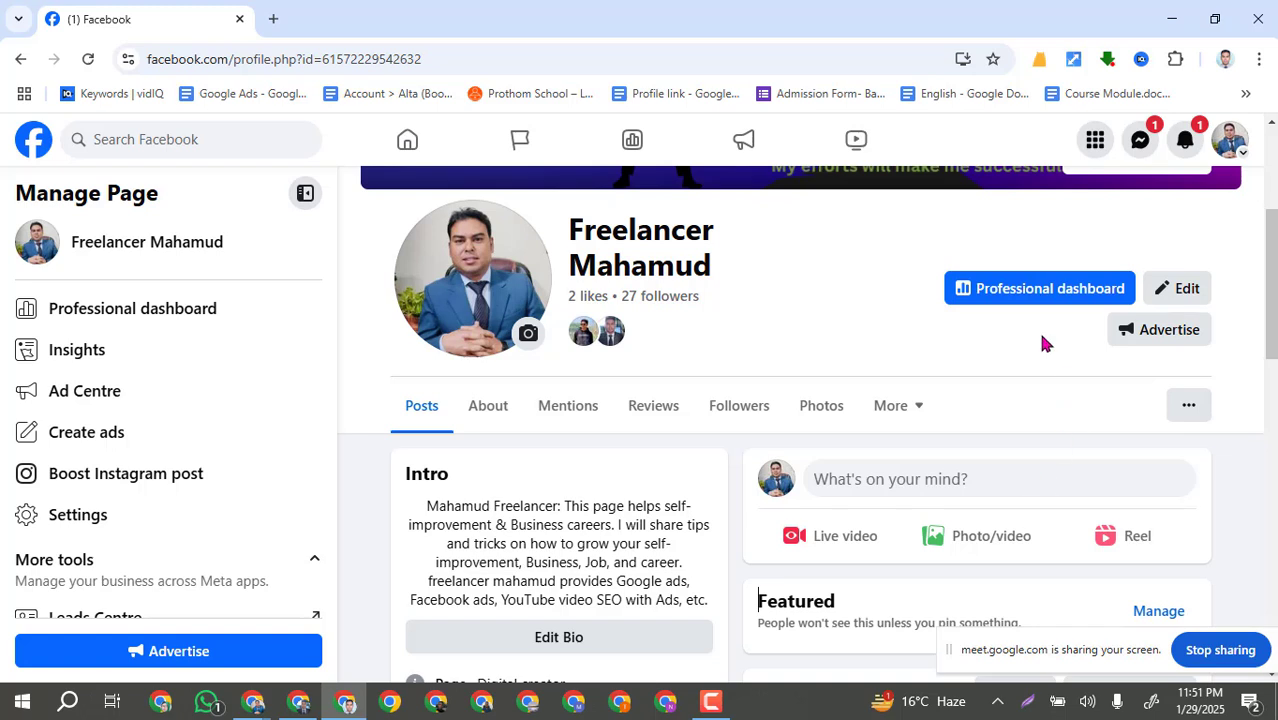
pyautogui.click(1020, 305)
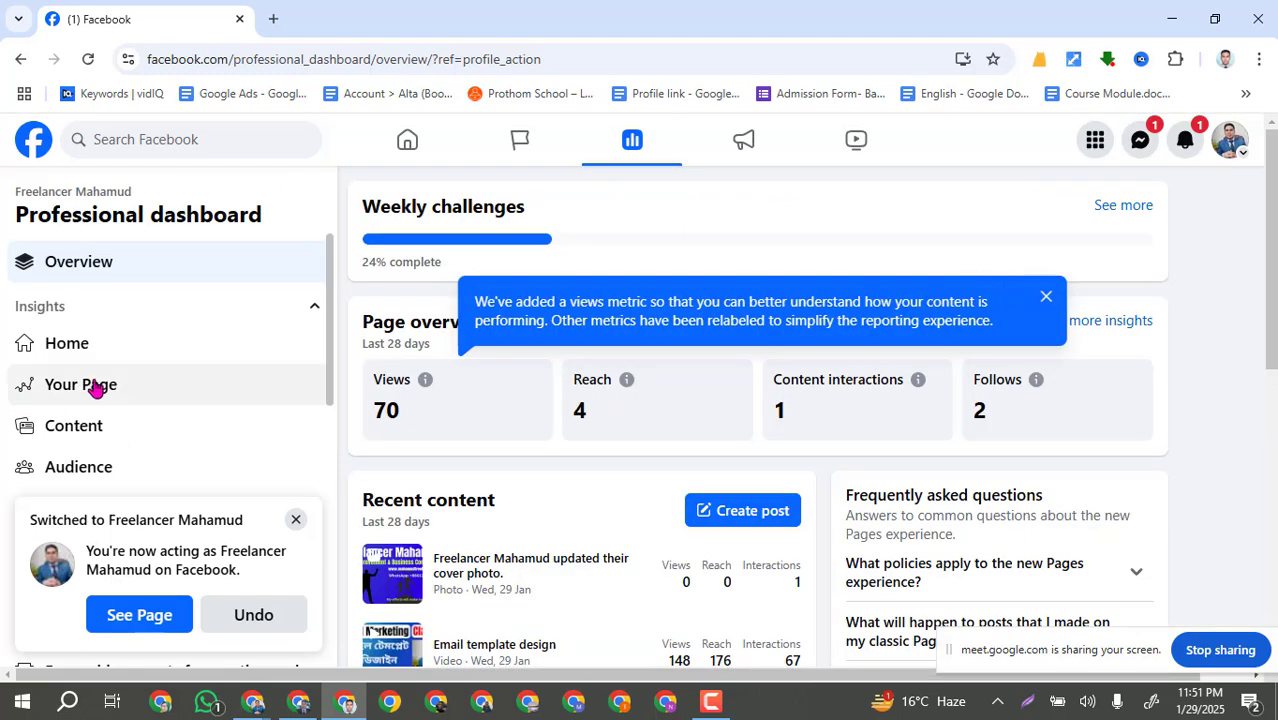
pyautogui.scroll(-5, 97, 385)
pyautogui.scroll(-2, 105, 414)
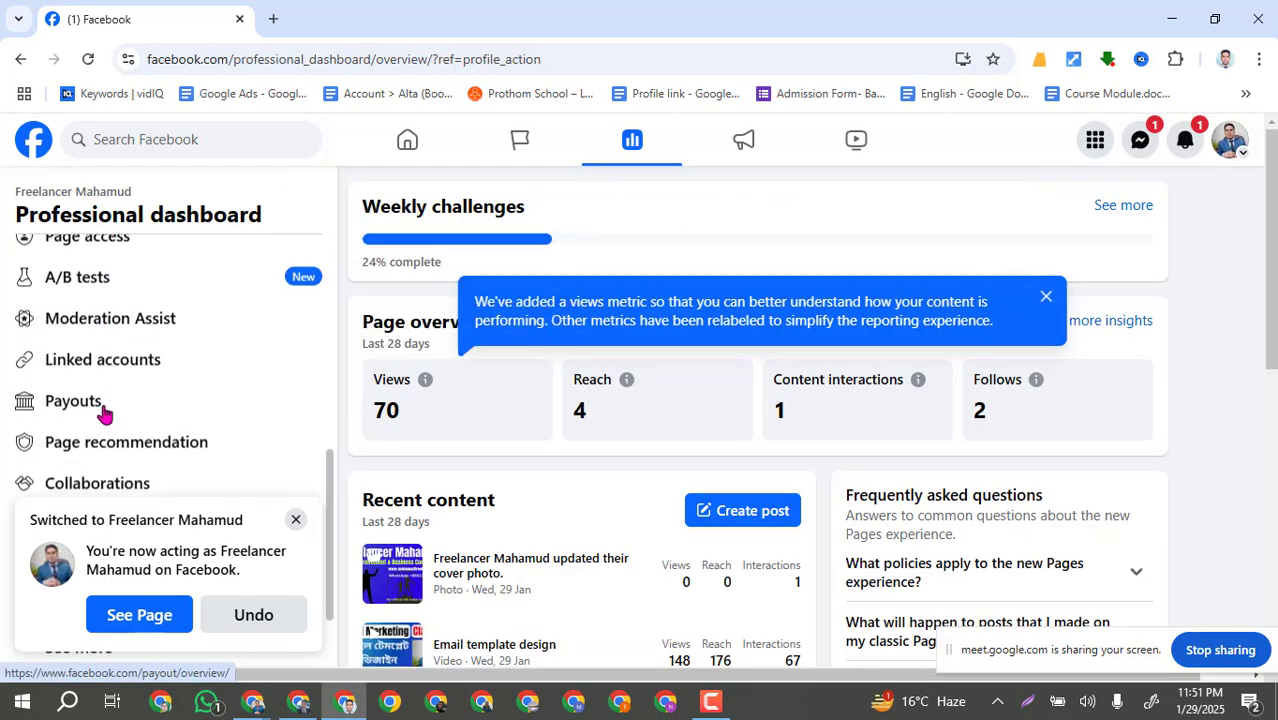
pyautogui.scroll(1, 114, 350)
pyautogui.click(91, 334)
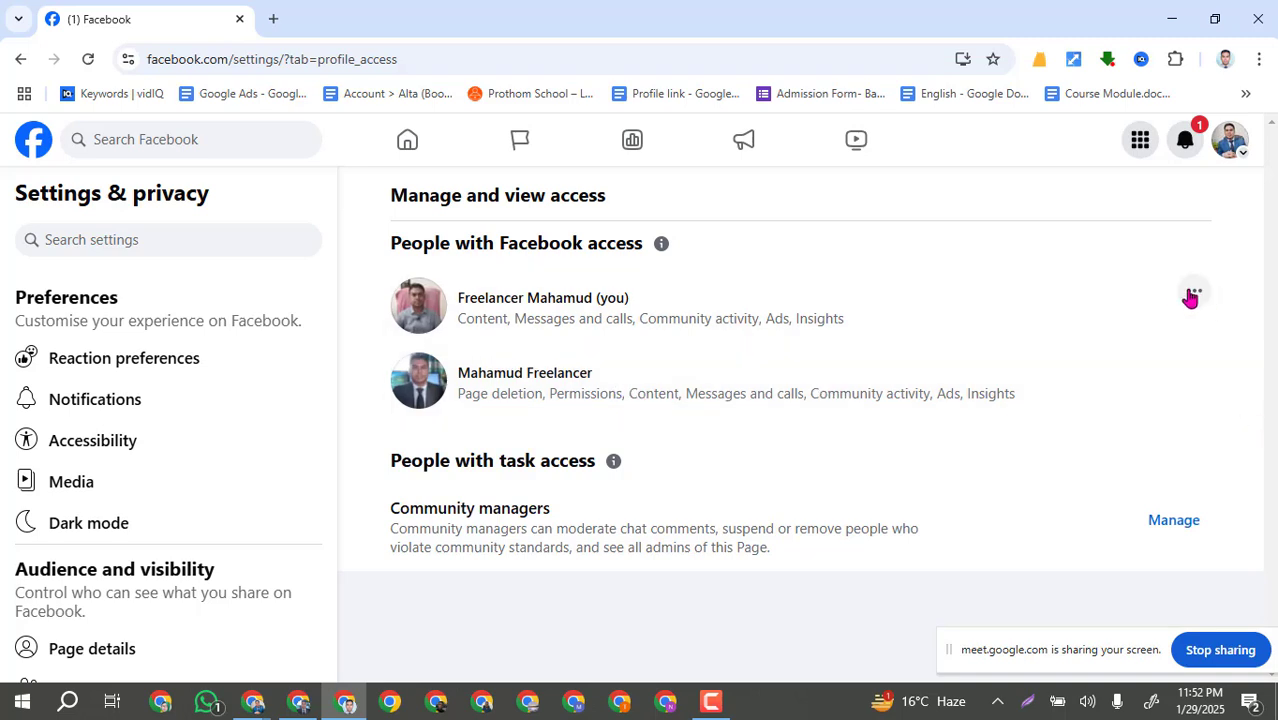
# Step: Check the access options for the invited profile's own entry in the Facebook access list and dismiss them without removing access
pyautogui.click(1191, 296)
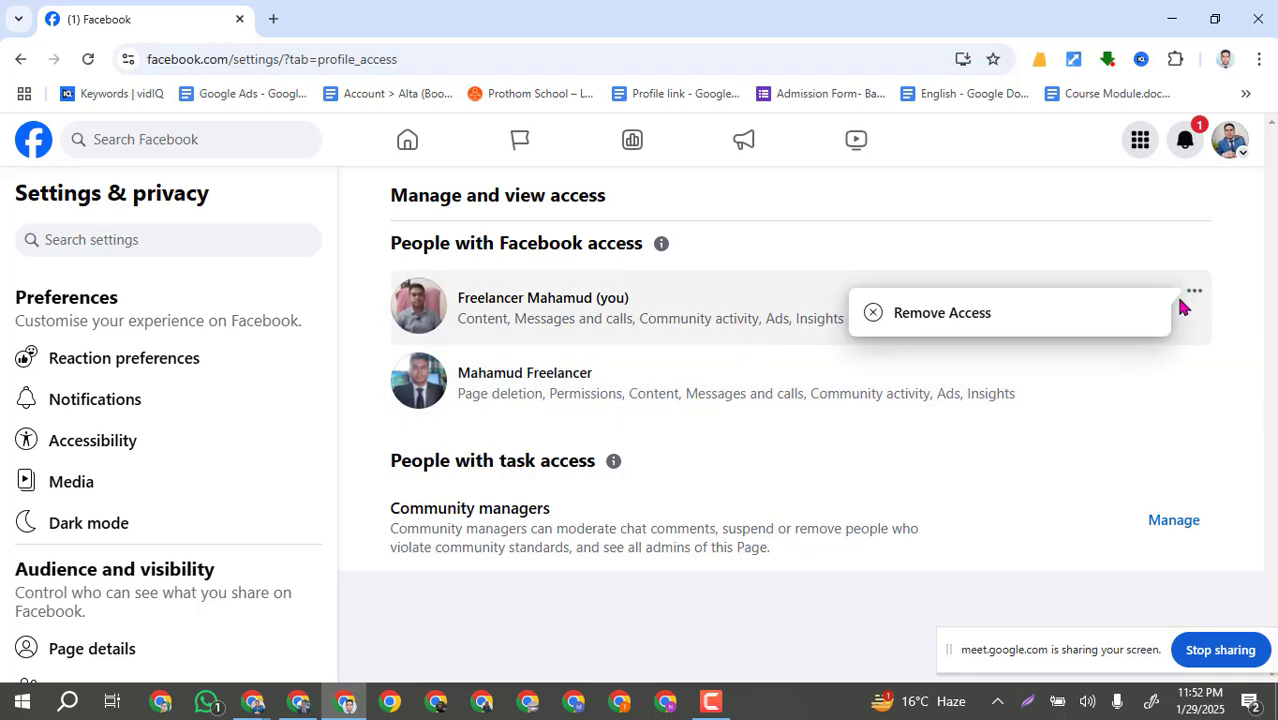
pyautogui.click(1072, 245)
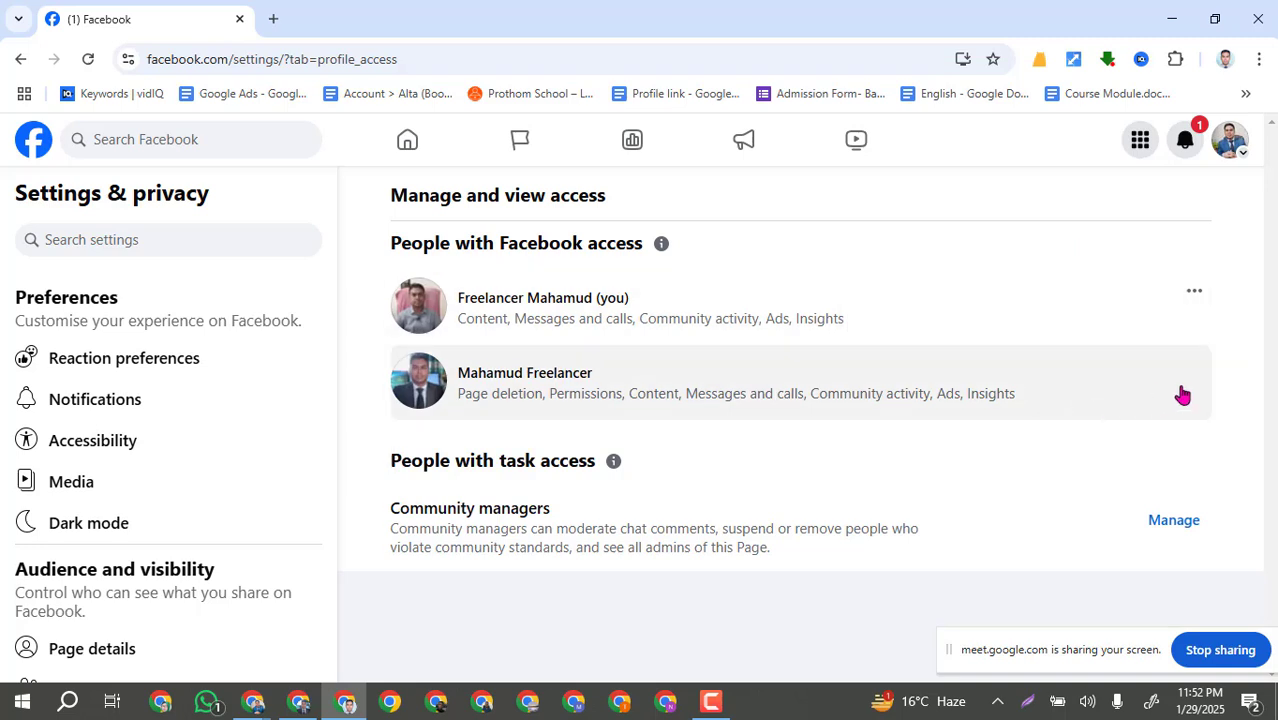
pyautogui.click(1192, 296)
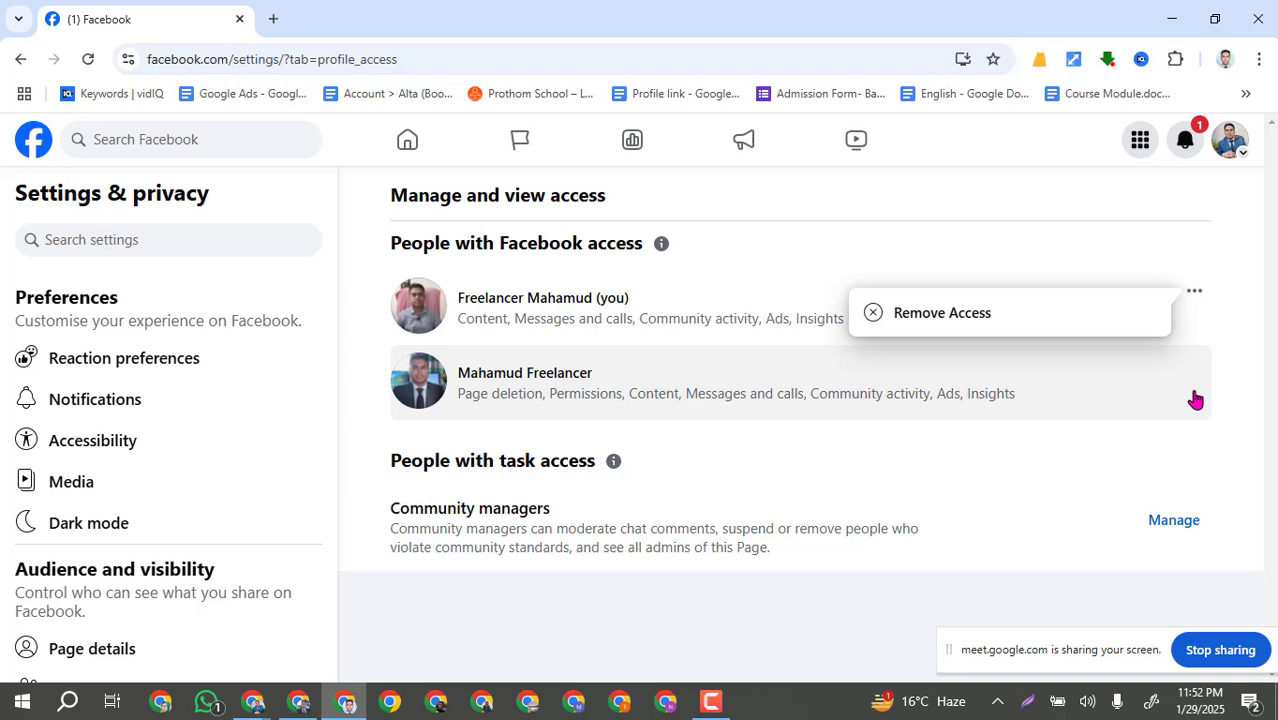
pyautogui.click(1000, 450)
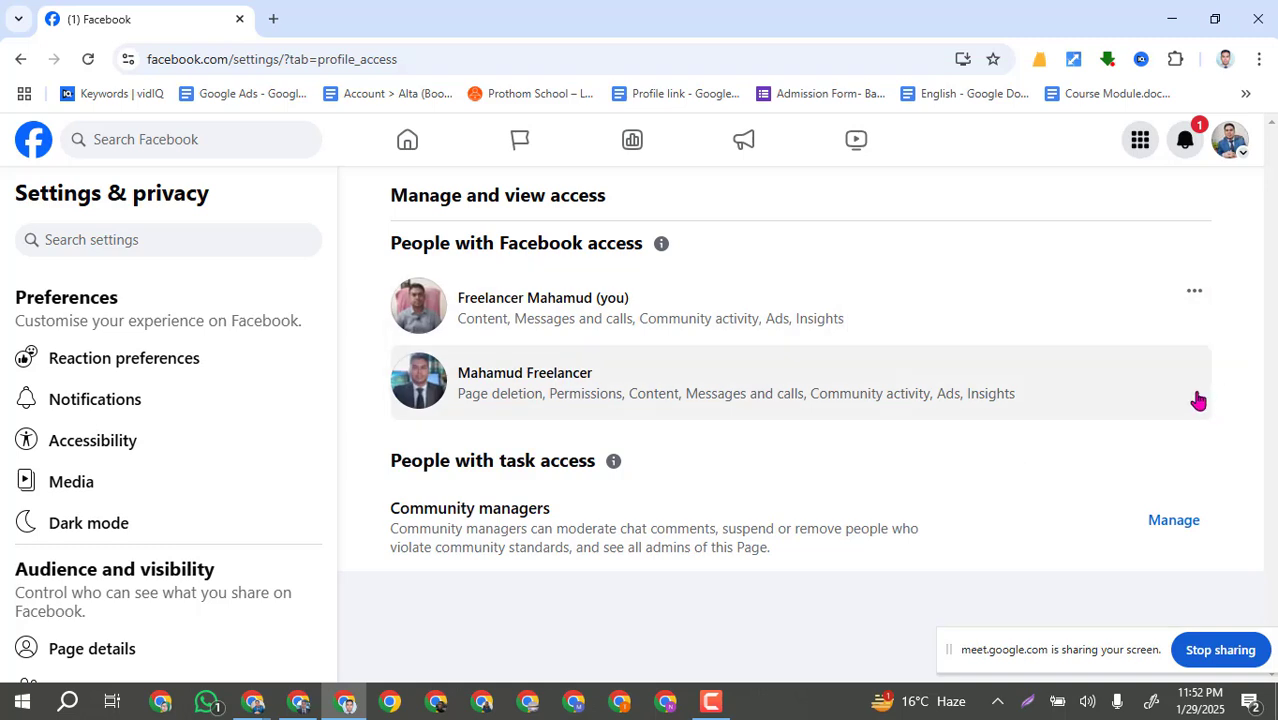
# Step: Switch from the shared Page back to the invited personal profile and close its browser window
pyautogui.click(1231, 145)
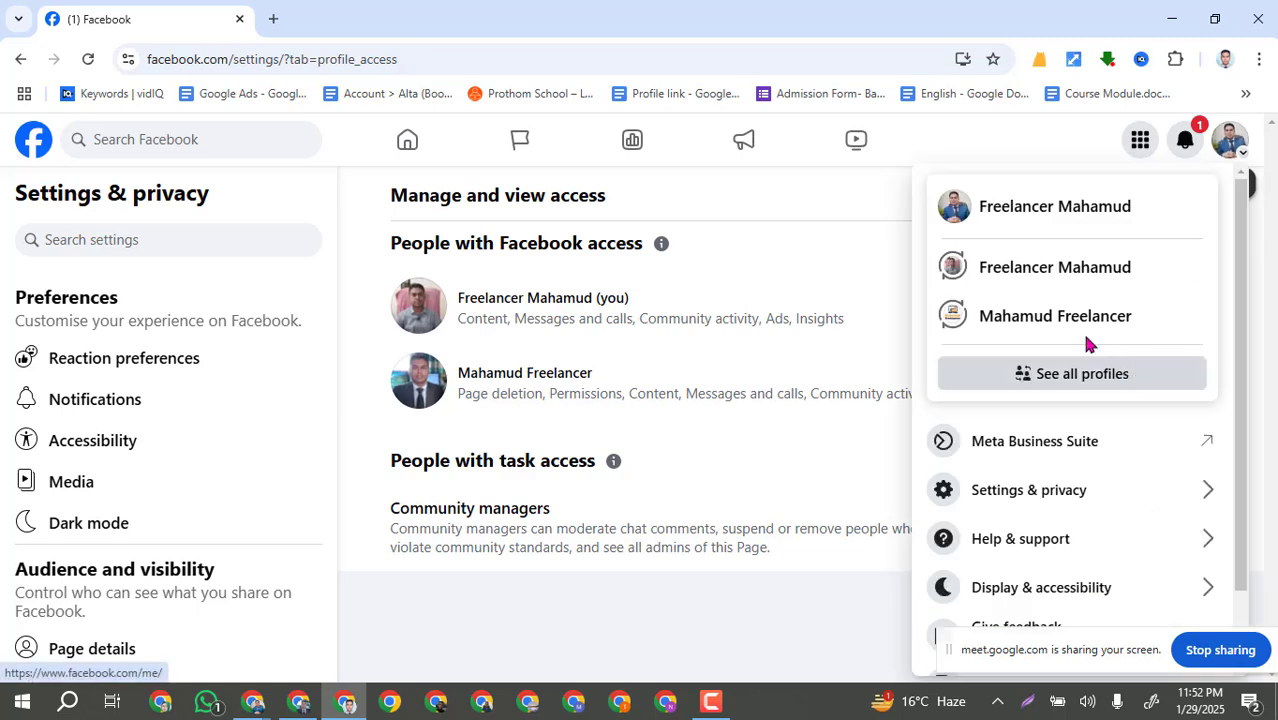
pyautogui.click(1001, 274)
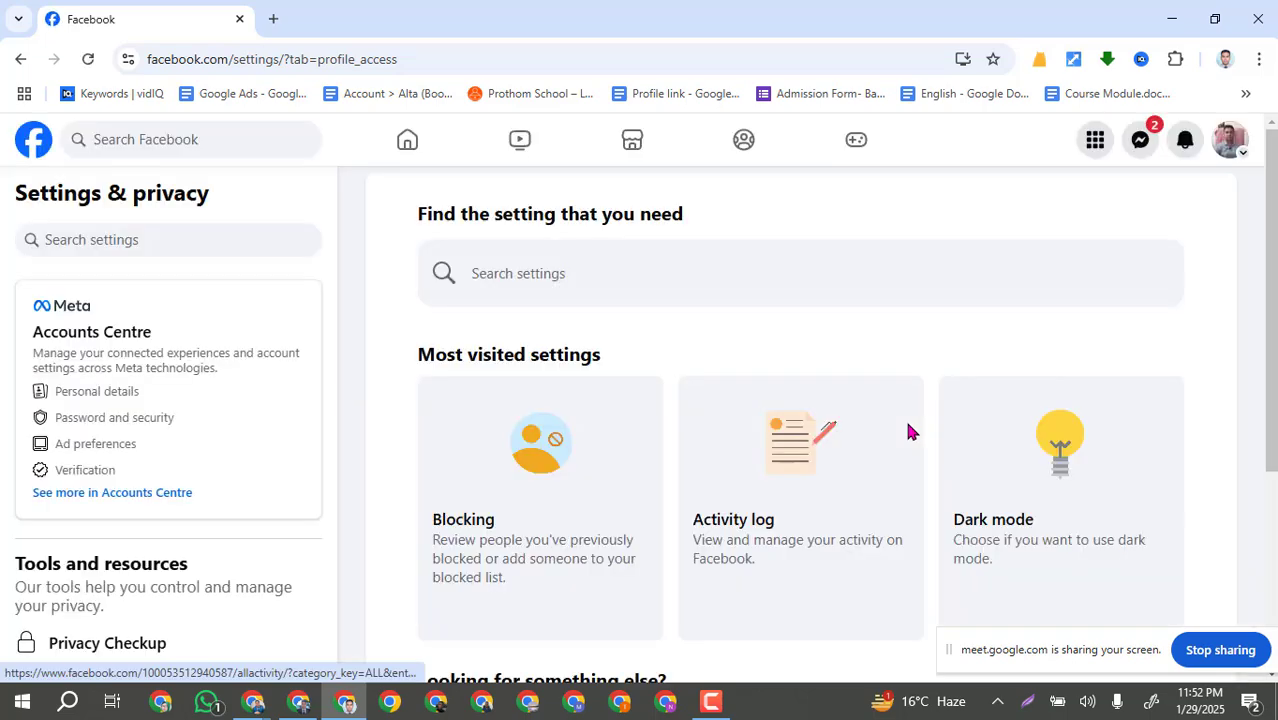
pyautogui.click(1256, 30)
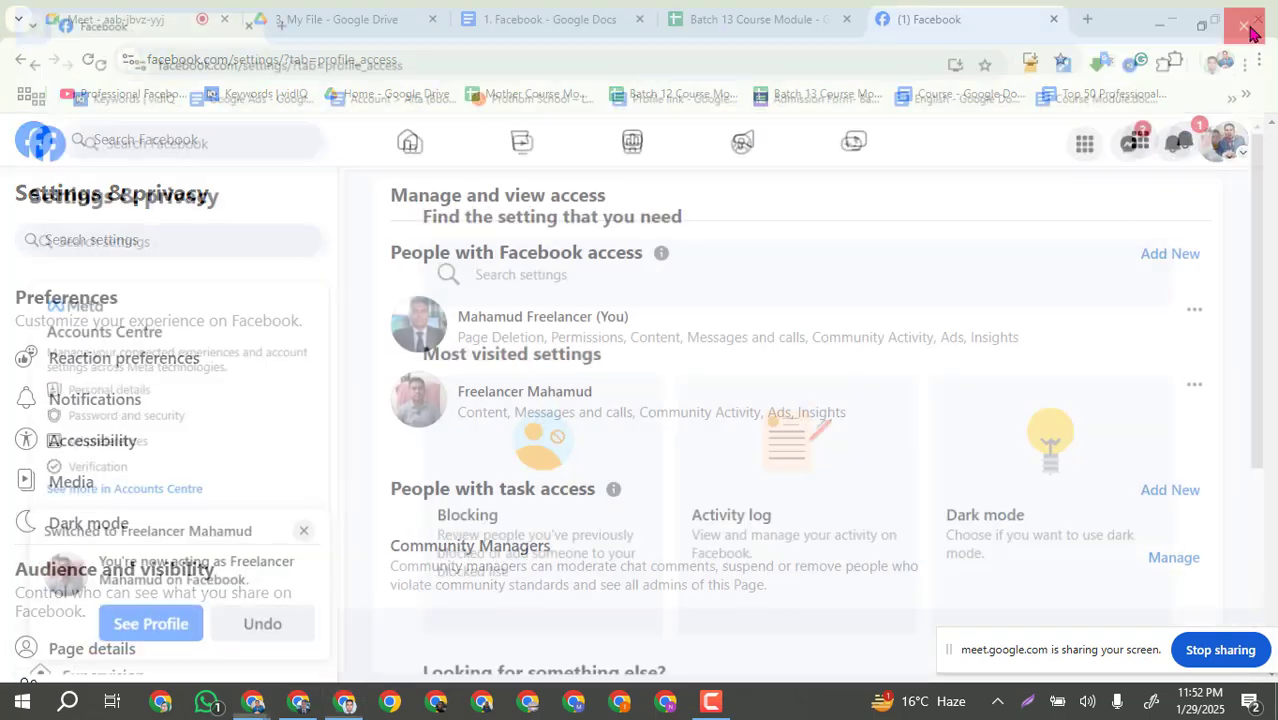